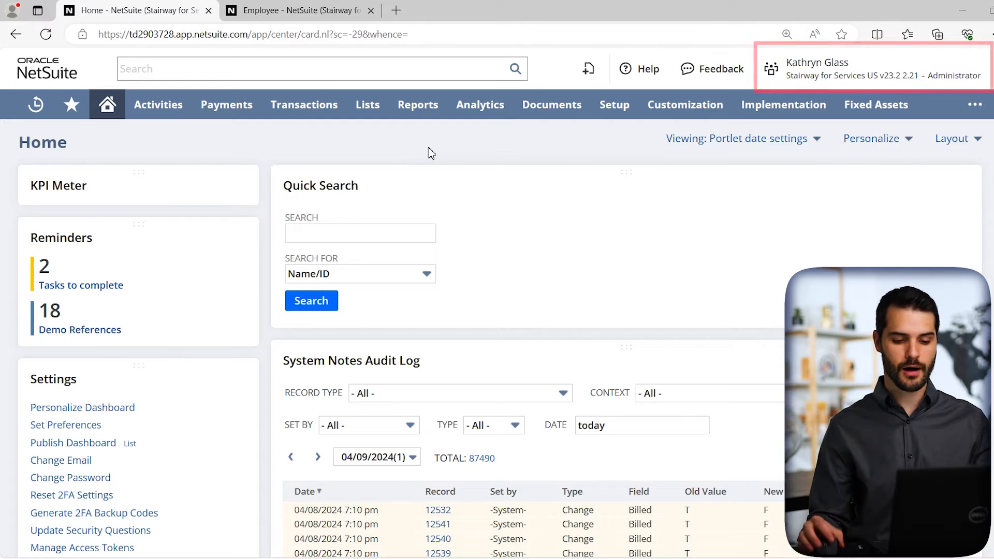
# Open the Manage Roles list from the users and roles setup.
pyautogui.click(621, 118)
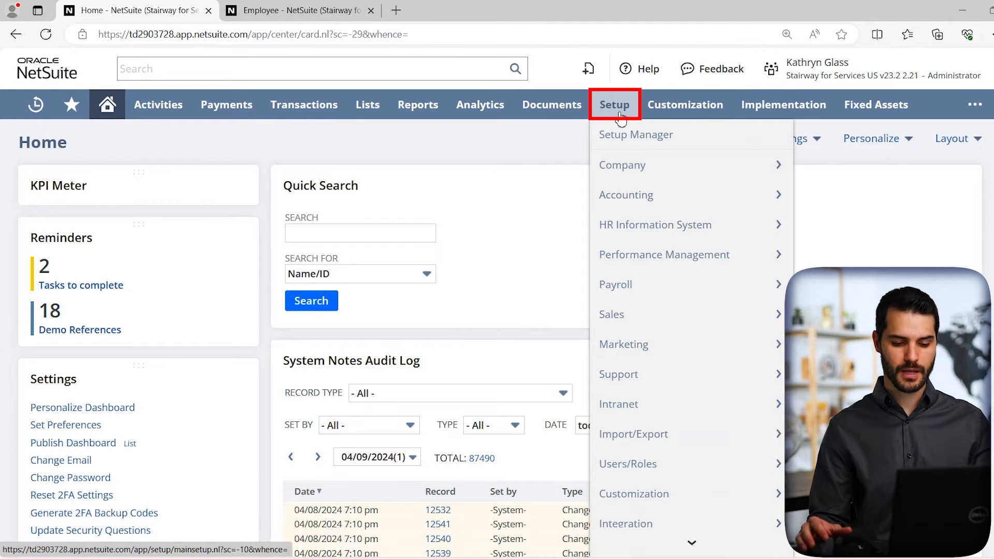
pyautogui.moveTo(640, 471)
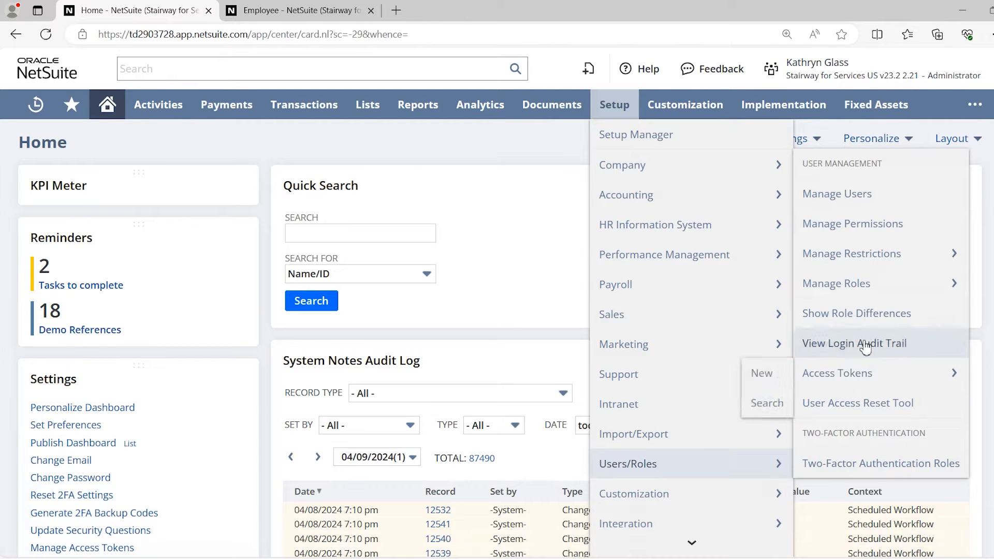
pyautogui.moveTo(867, 291)
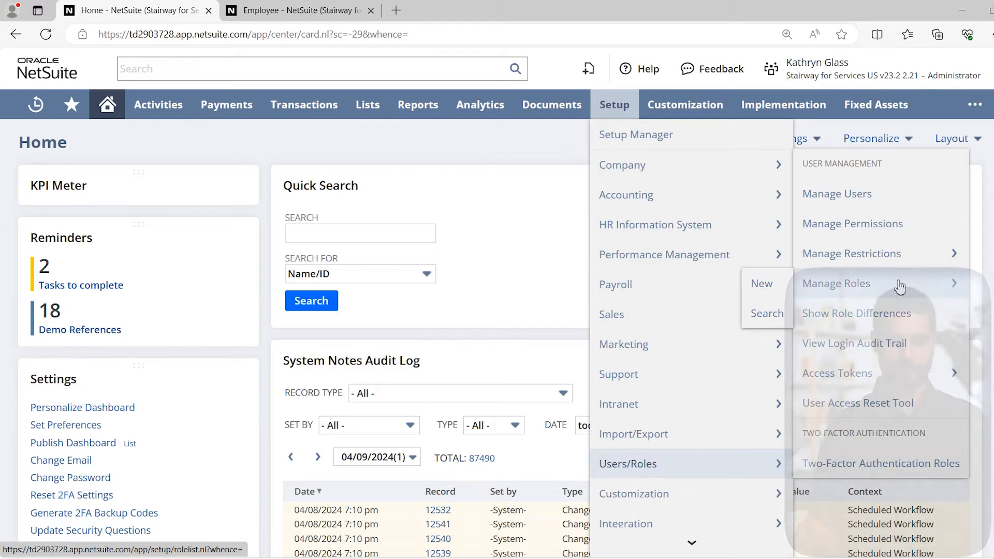
pyautogui.click(875, 286)
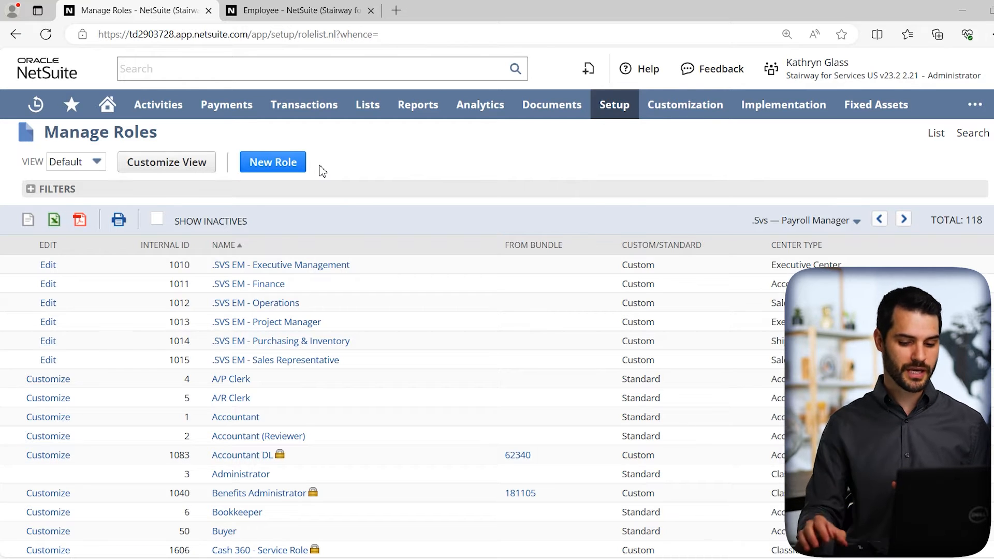
# Open the custom role "HR - HR Manager" for editing from the roles list.
pyautogui.scroll(-5, 328, 262)
pyautogui.scroll(-7, 286, 318)
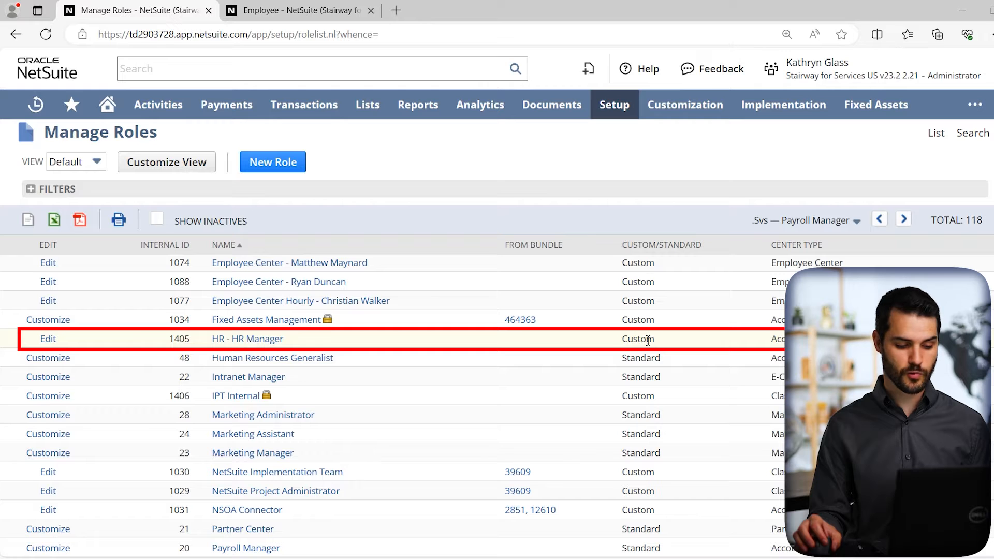
pyautogui.click(50, 340)
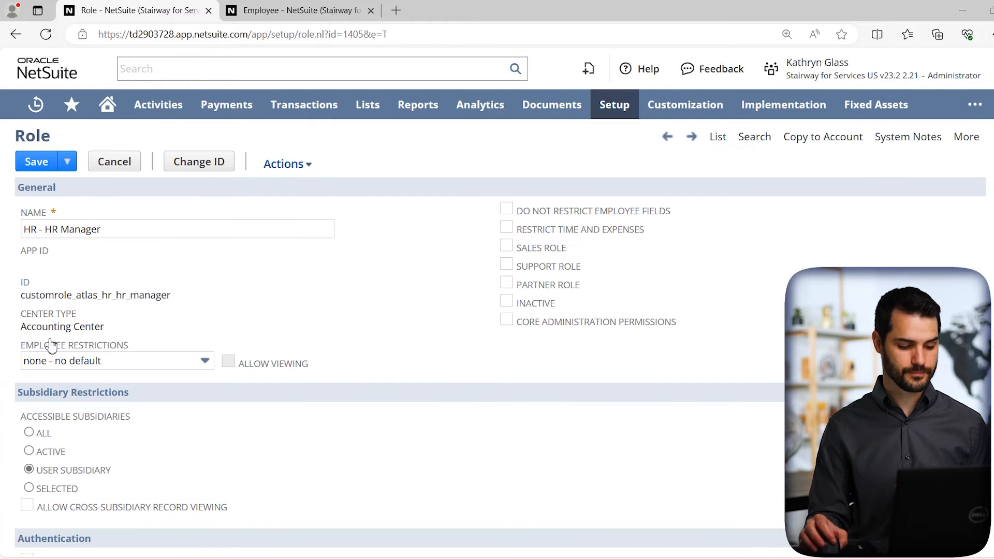
pyautogui.click(274, 282)
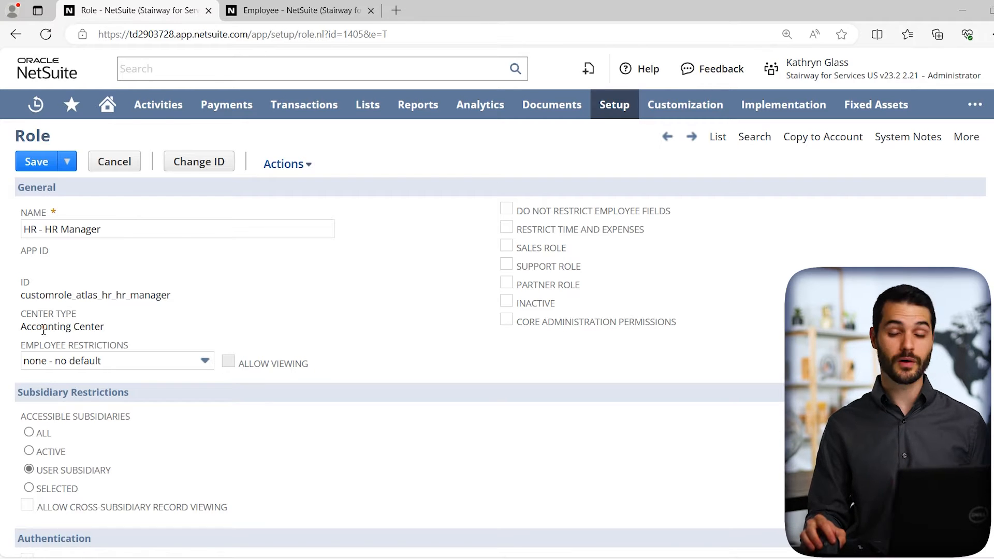
pyautogui.moveTo(49, 331); pyautogui.dragTo(55, 327)
pyautogui.click(111, 334)
pyautogui.click(111, 326)
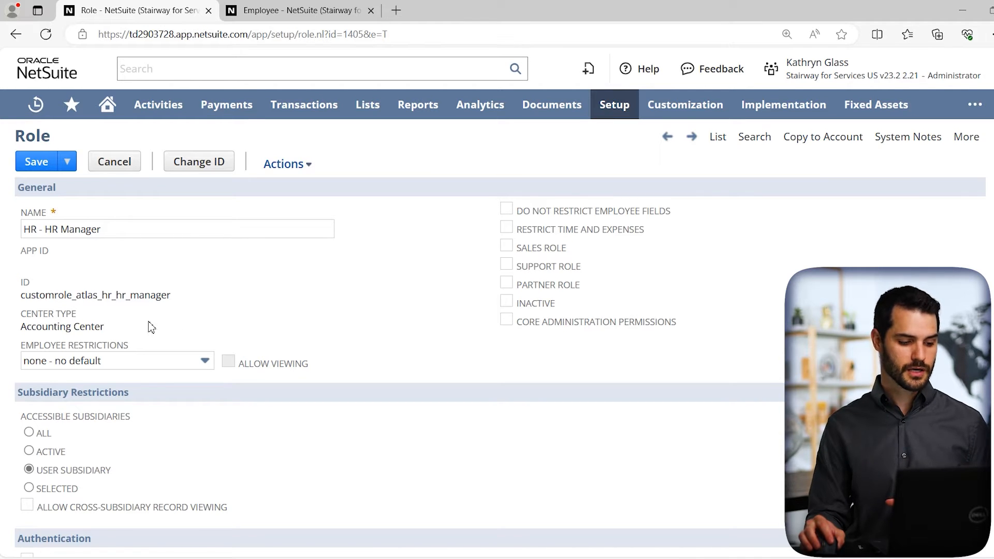
# Set the role's employee restrictions to "own, subordinate, and unassigned", and switch Allow Viewing on and back off.
pyautogui.click(205, 365)
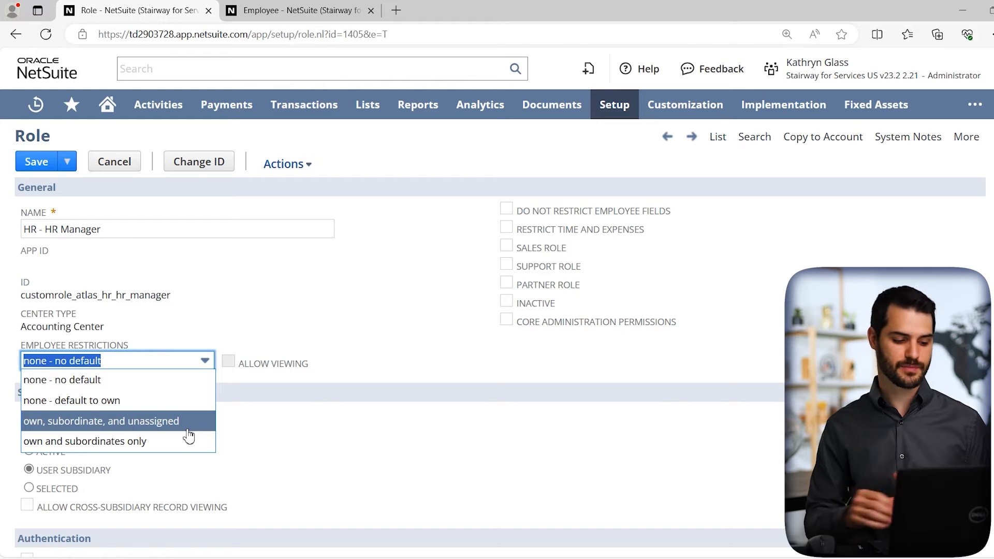
pyautogui.click(172, 429)
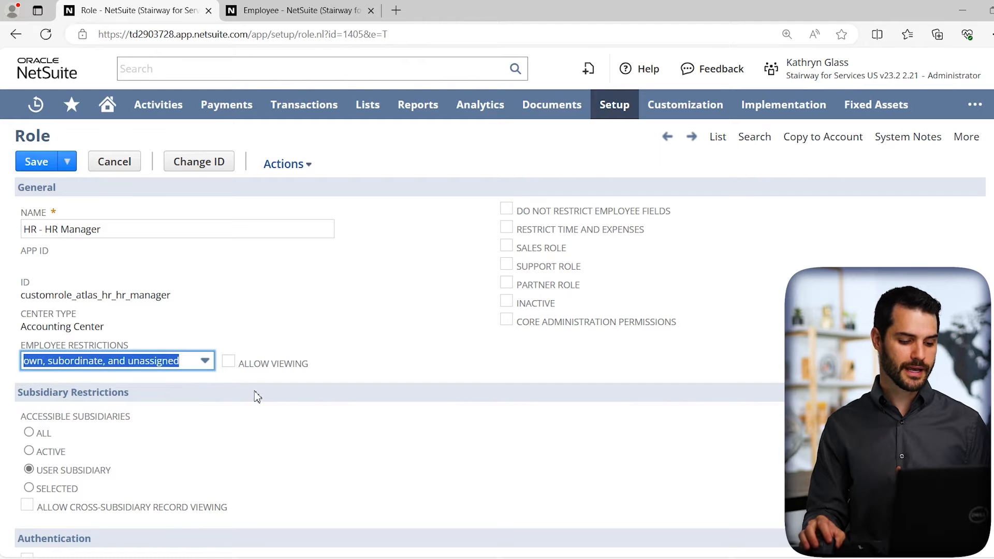
pyautogui.click(233, 365)
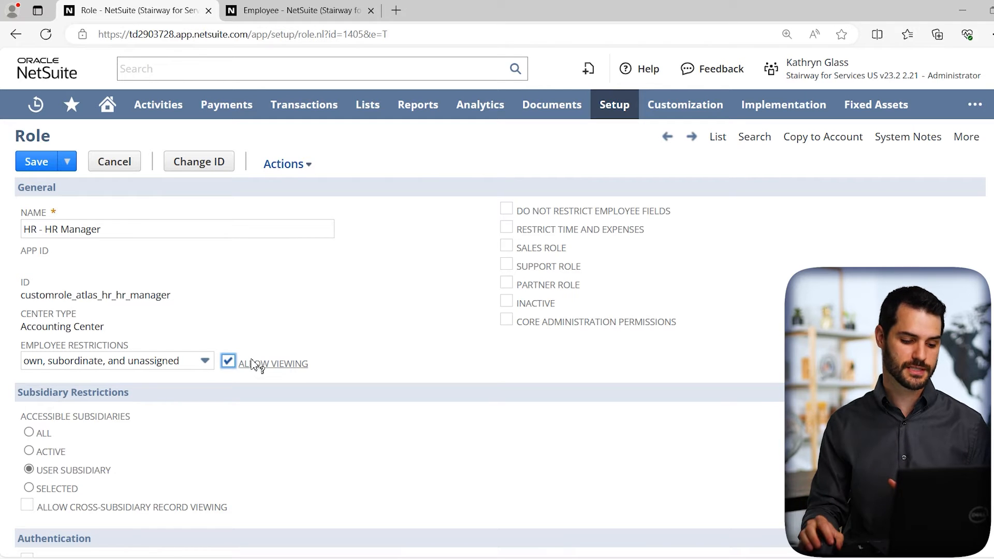
pyautogui.click(228, 361)
pyautogui.click(206, 364)
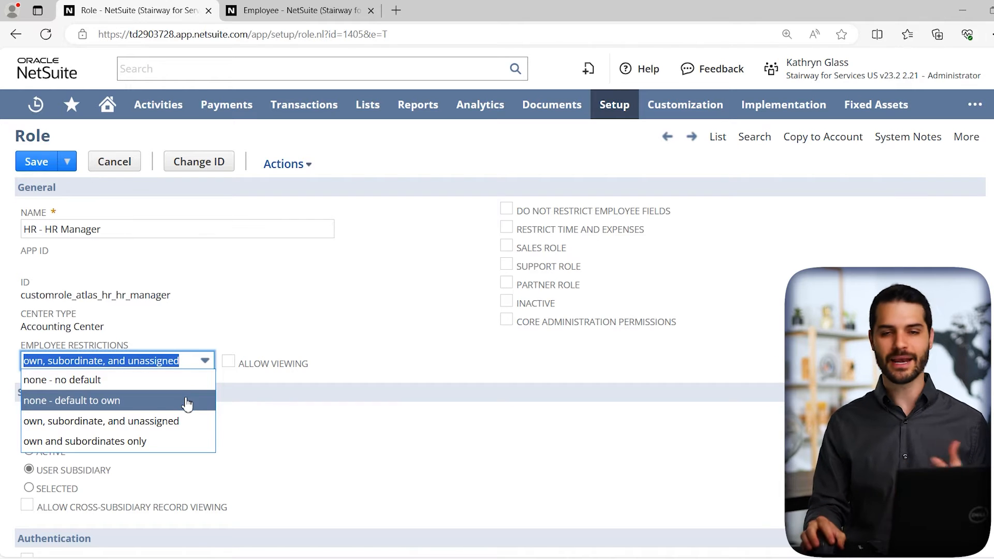
pyautogui.click(310, 334)
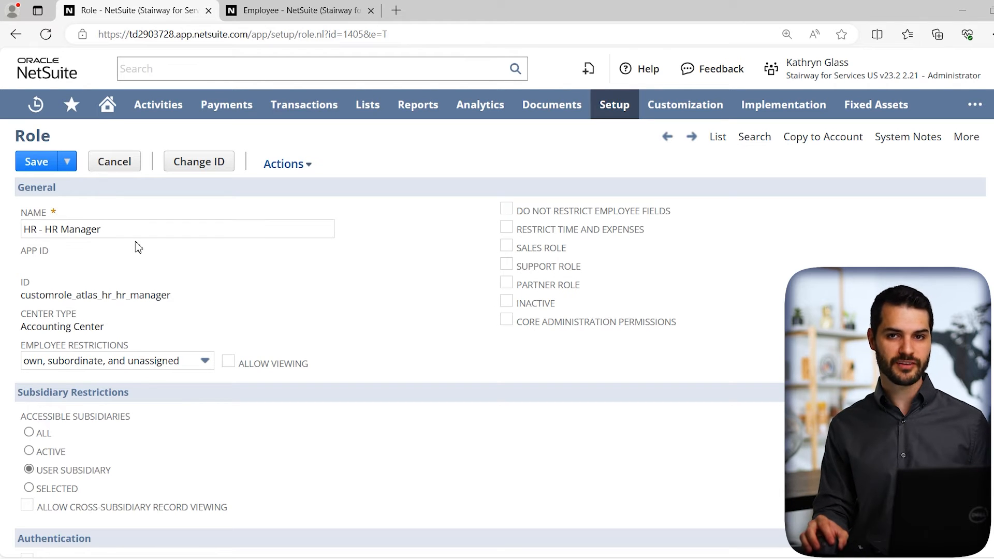
pyautogui.moveTo(71, 170)
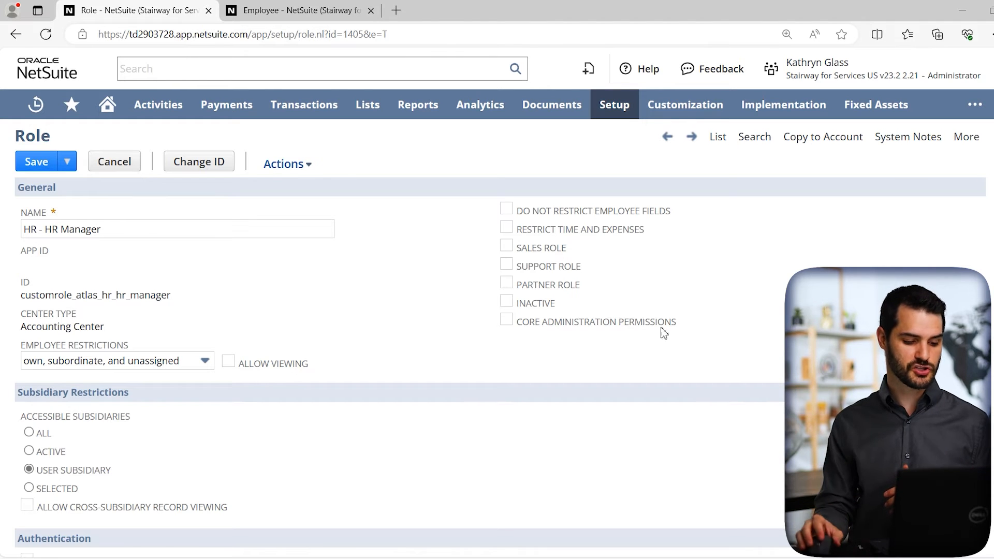
# Try the Selected option for accessible subsidiaries and switch back to User Subsidiary.
pyautogui.scroll(-3, 466, 375)
pyautogui.scroll(-1, 448, 378)
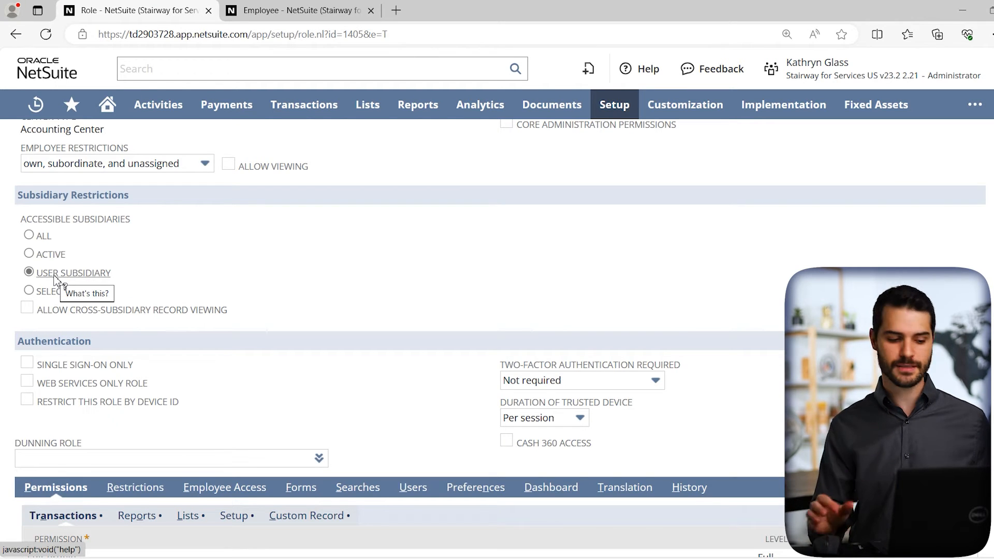
pyautogui.click(30, 293)
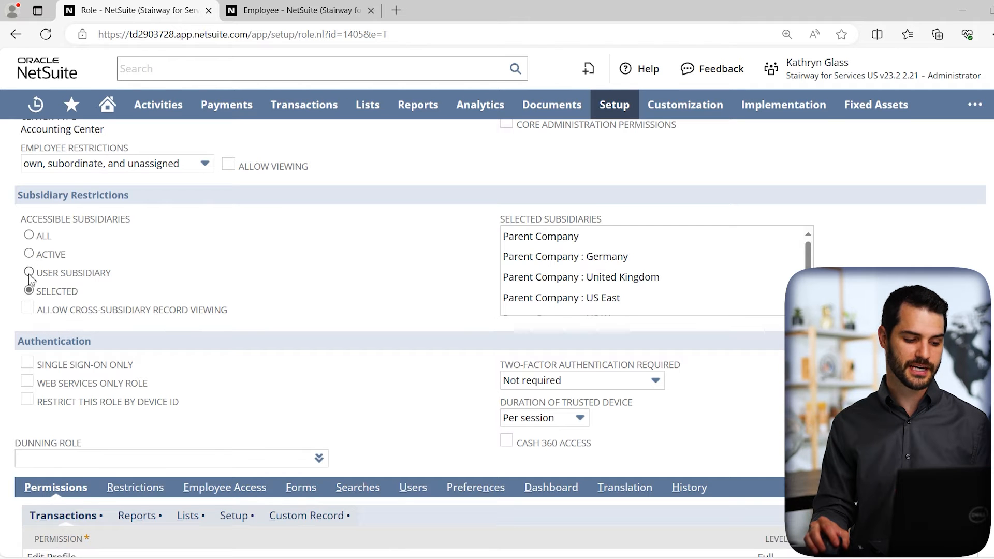
pyautogui.click(29, 272)
# Review the role's authentication settings and its Transactions, Reports and Setup permissions with their access levels.
pyautogui.scroll(-3, 211, 259)
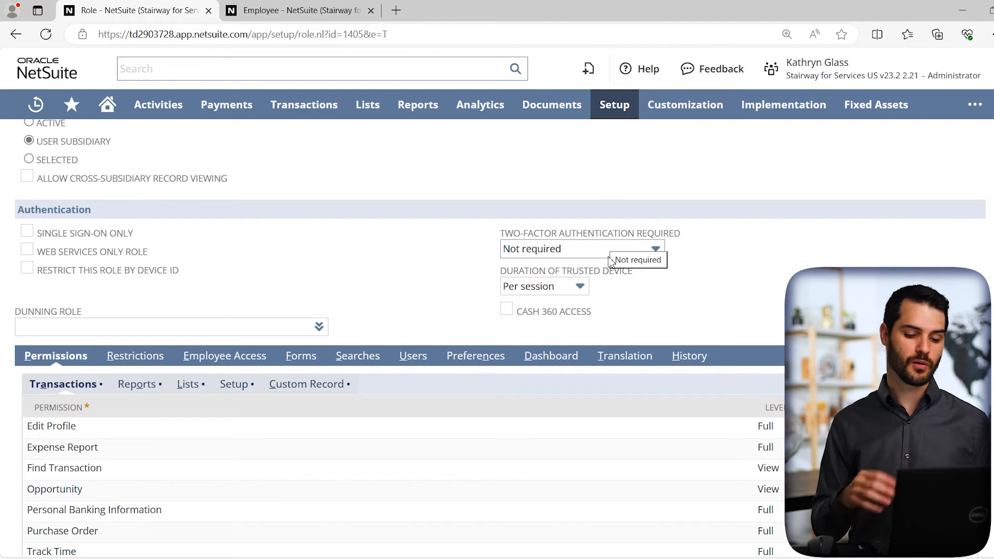
pyautogui.scroll(-3, 408, 253)
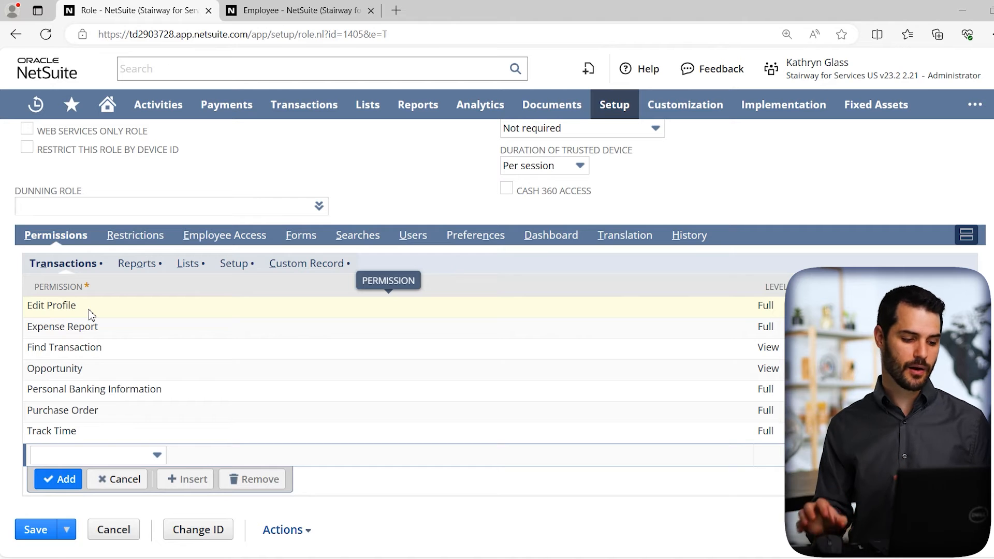
pyautogui.click(138, 263)
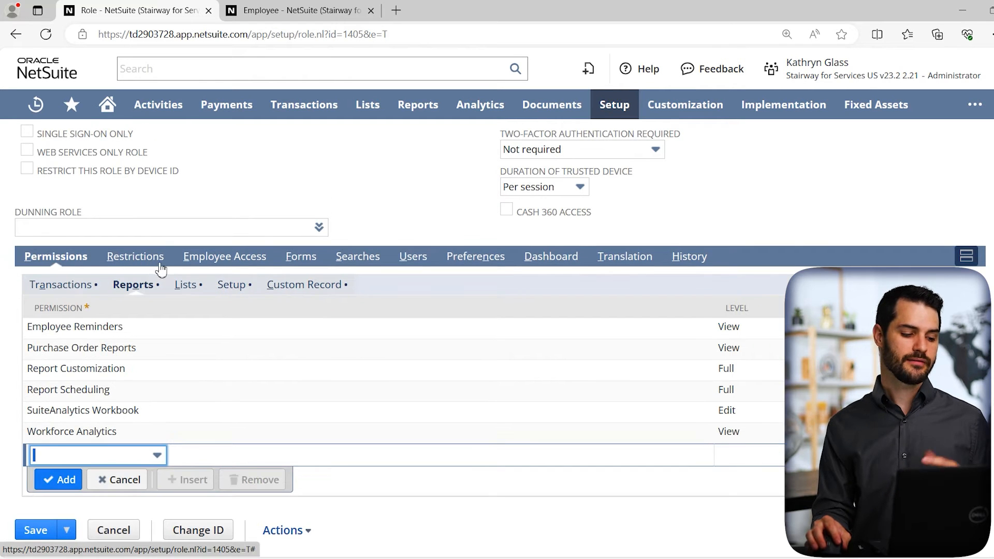
pyautogui.click(234, 288)
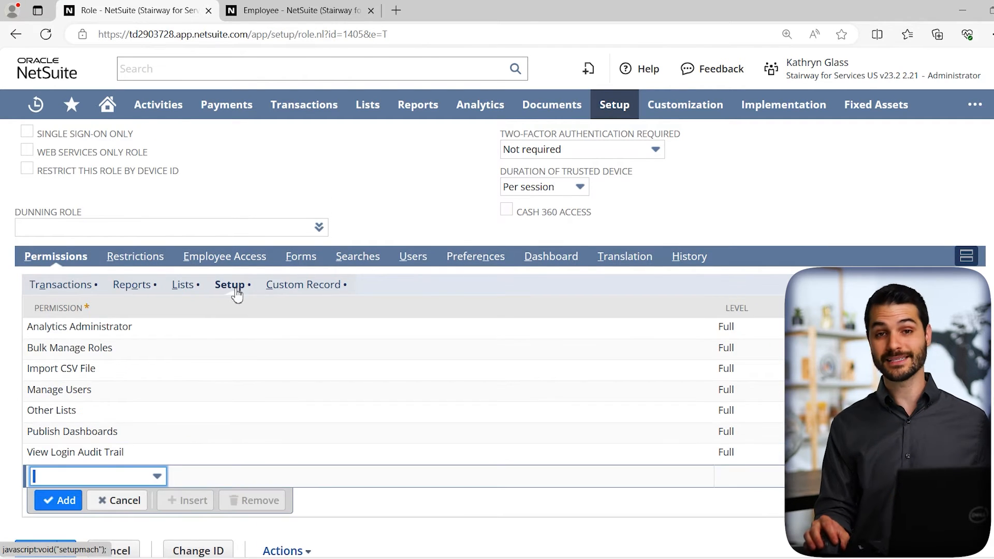
pyautogui.click(52, 285)
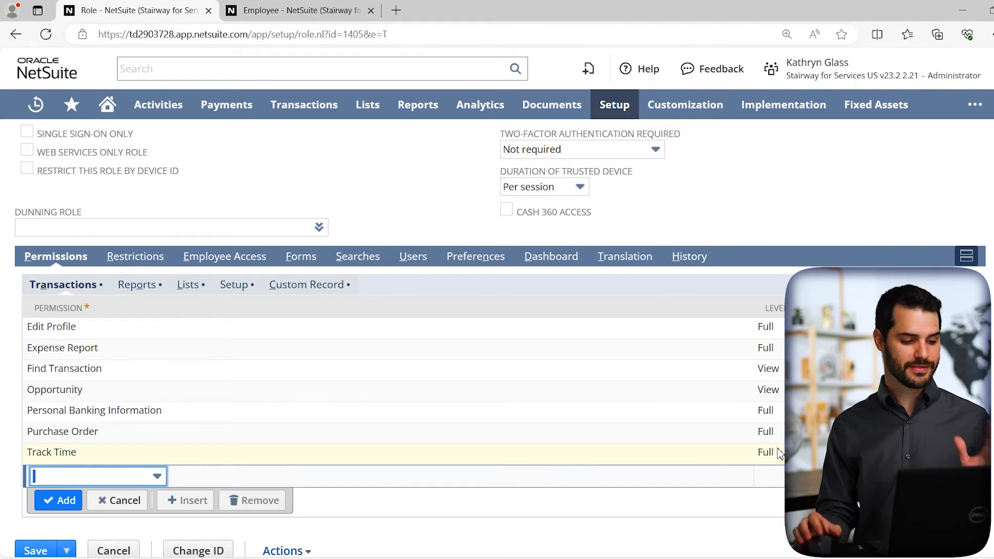
# Choose Department as the segment of a new role restriction and view the available restriction options.
pyautogui.click(135, 256)
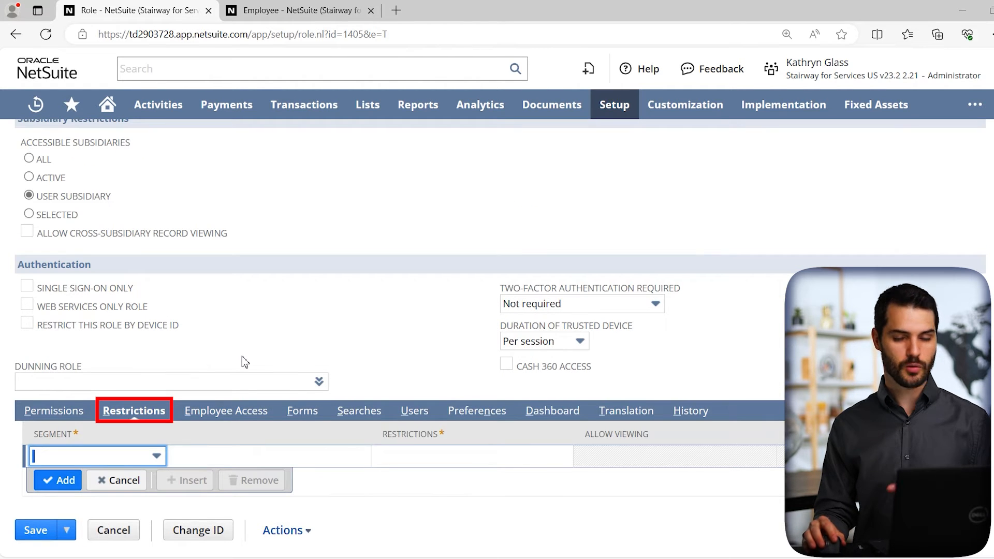
pyautogui.click(119, 455)
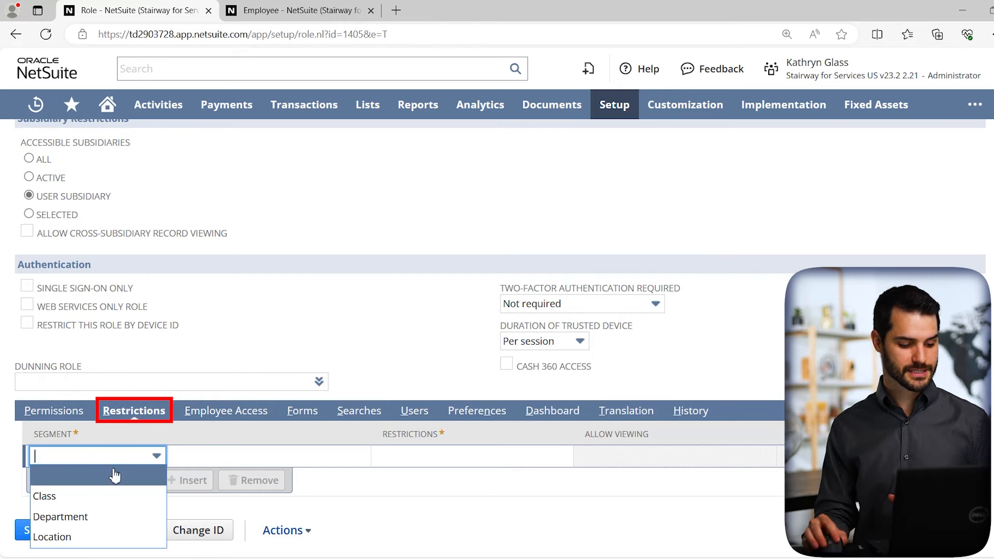
pyautogui.click(89, 517)
pyautogui.click(419, 463)
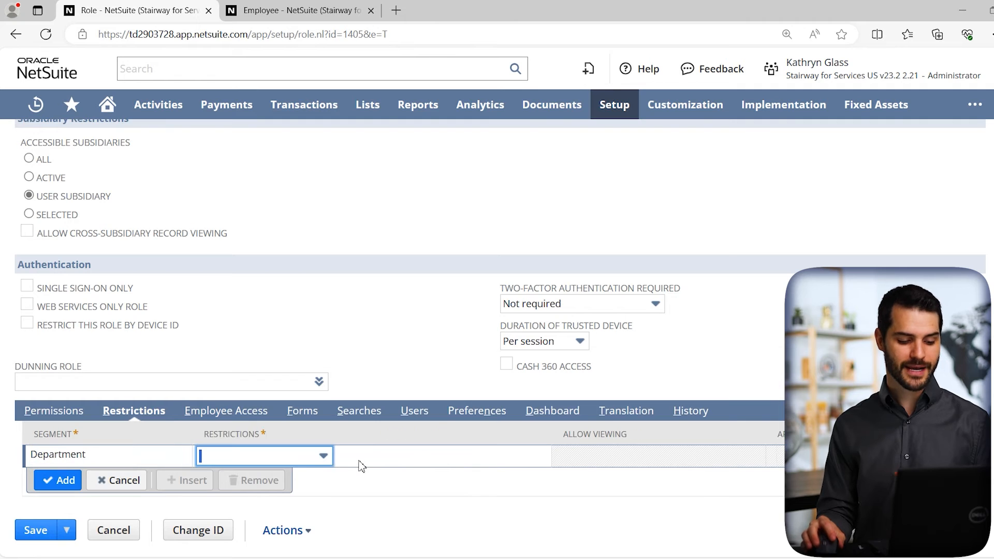
pyautogui.click(314, 462)
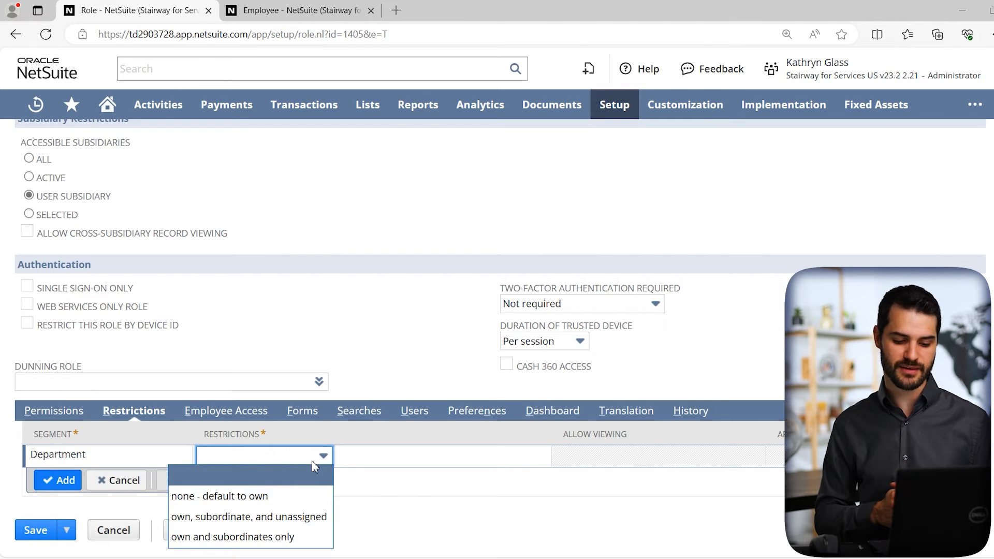
pyautogui.click(403, 373)
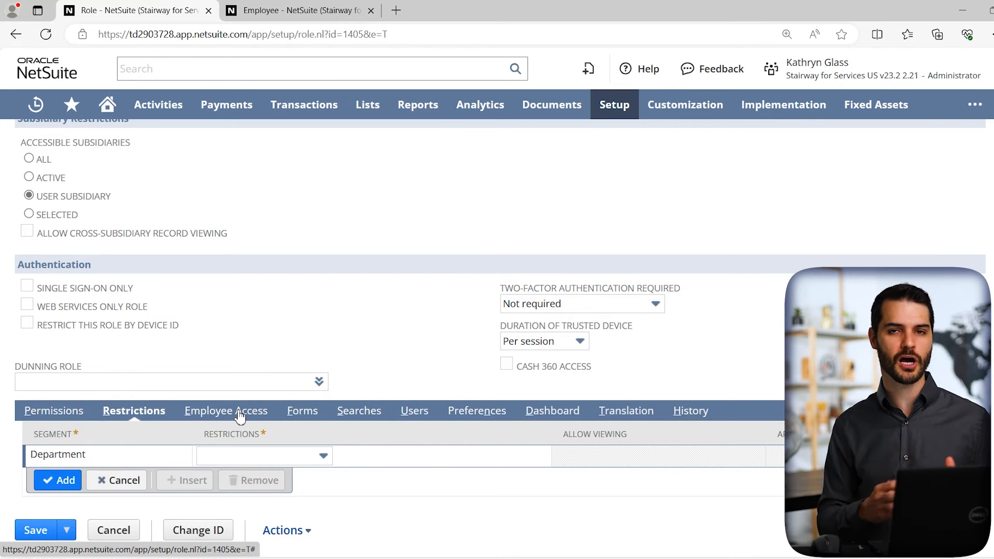
# Display the transaction forms enabled for the role.
pyautogui.click(298, 412)
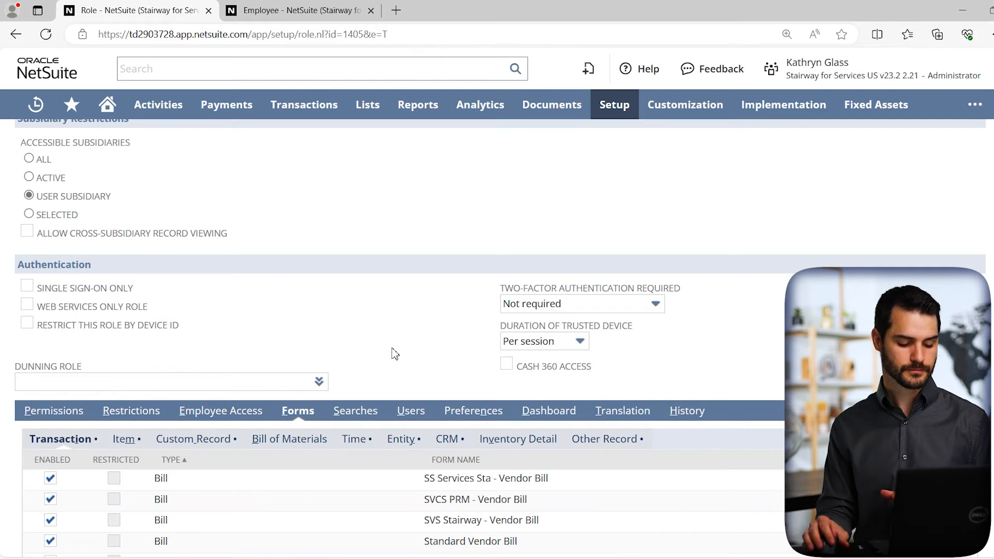
pyautogui.scroll(-4, 396, 344)
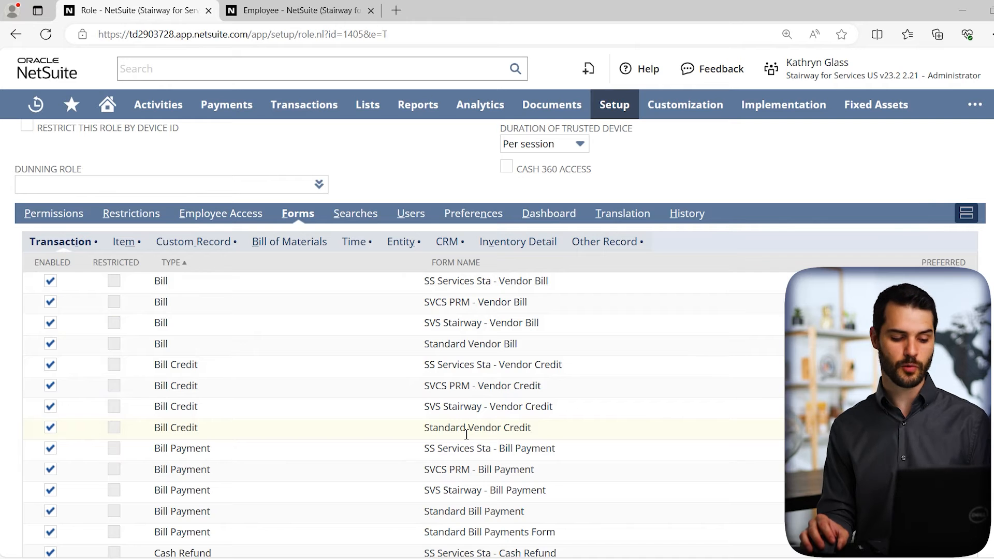
# Open a new purchase order in a separate browser tab and switch its form to "SVCS PRM - Purchase Order".
pyautogui.moveTo(590, 58)
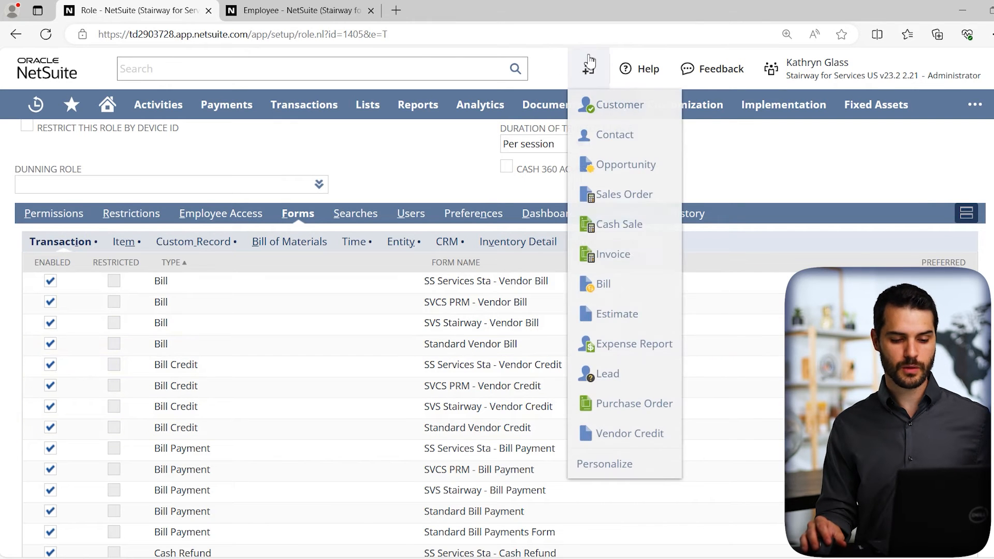
pyautogui.keyDown('ctrl'); pyautogui.click(635, 404); pyautogui.keyUp('ctrl')
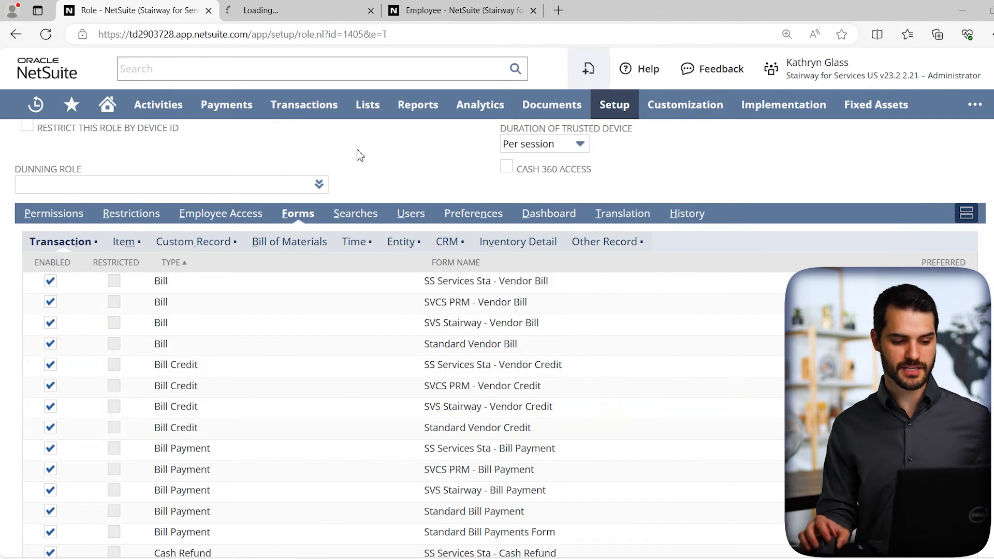
pyautogui.click(298, 12)
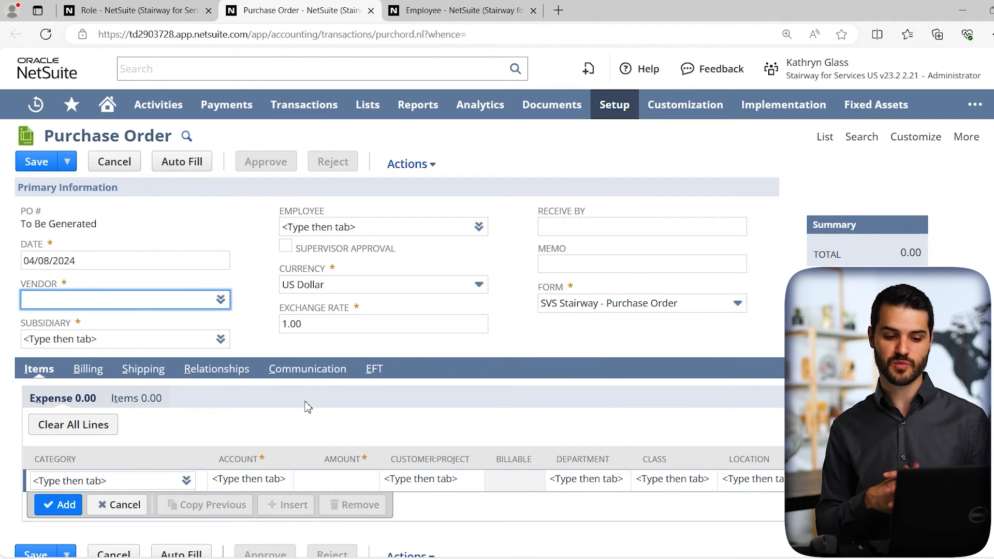
pyautogui.click(641, 310)
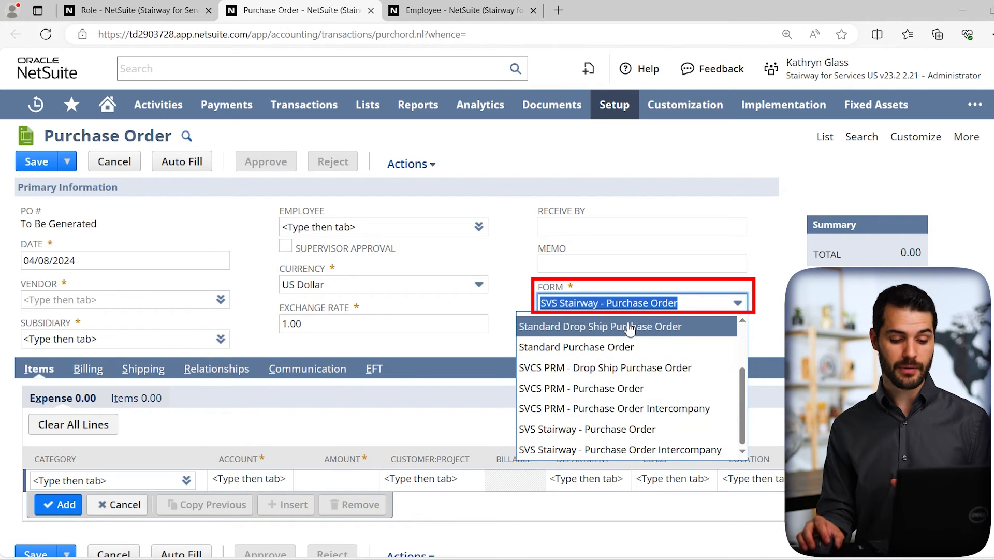
pyautogui.click(632, 397)
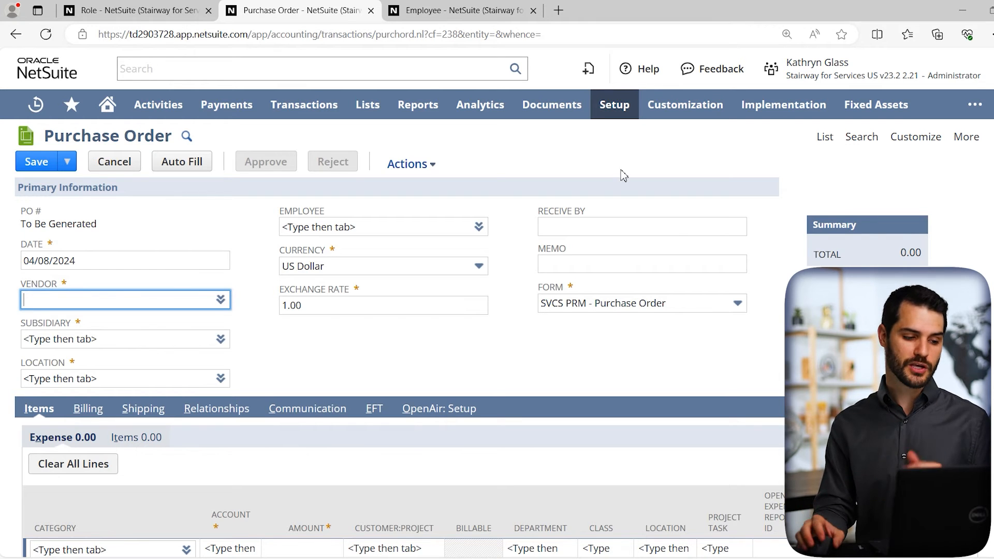
# Return to the role record, make "SS Services Sta - Purchase Order" the preferred purchase order form and restrict the role to it.
pyautogui.click(141, 11)
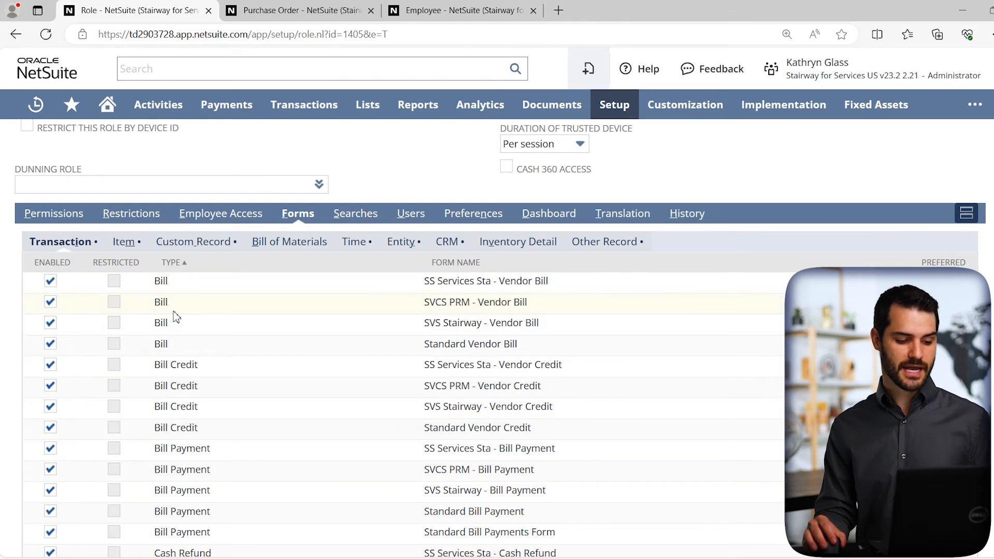
pyautogui.scroll(-5, 262, 365)
pyautogui.scroll(-20, 267, 362)
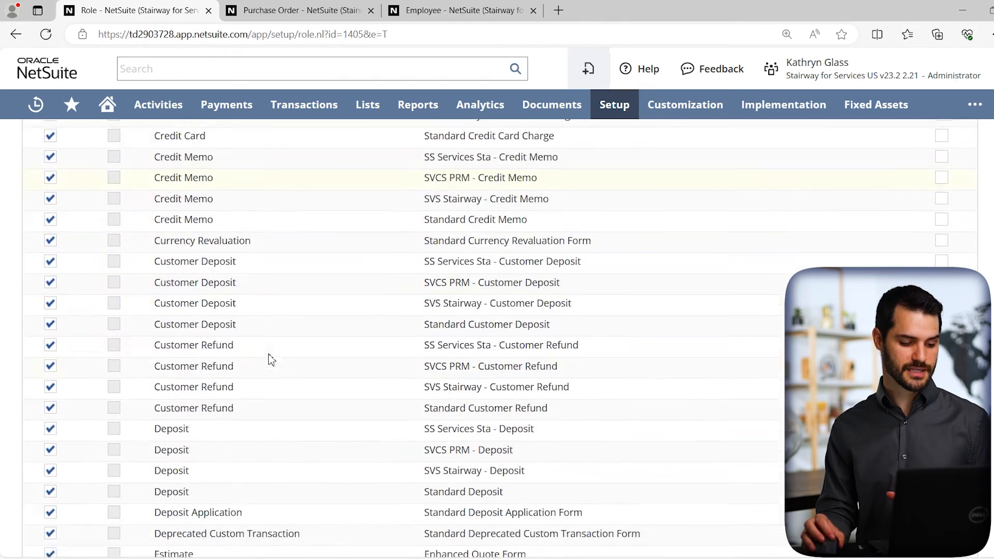
pyautogui.scroll(-8, 284, 368)
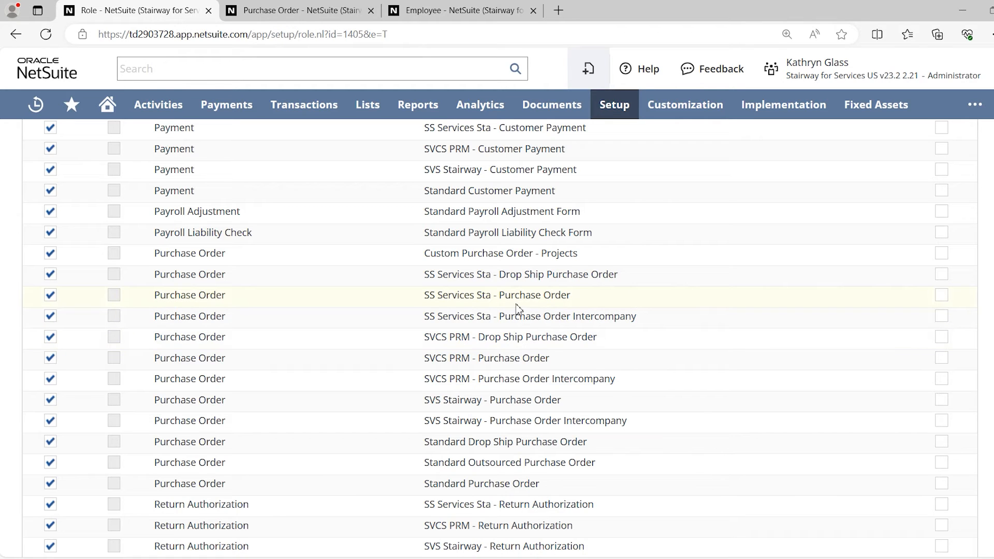
pyautogui.click(940, 296)
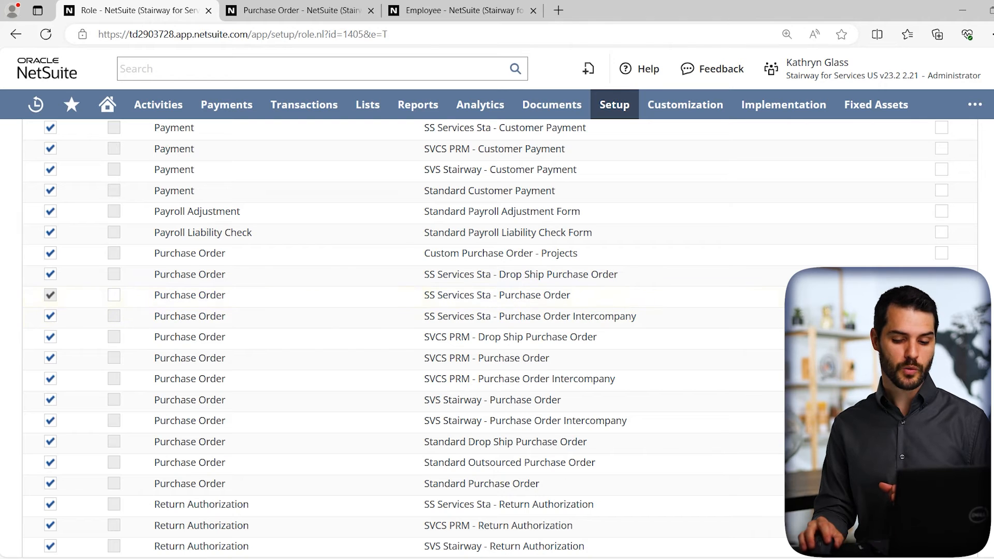
pyautogui.click(114, 295)
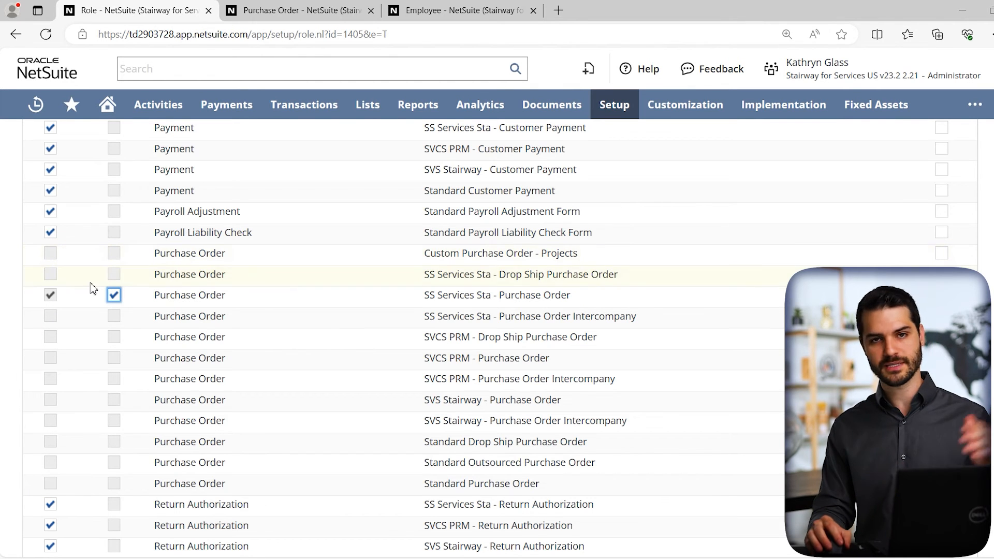
# Examine the role's standard search settings, including the List View and Restricted columns, and the users assigned to the role.
pyautogui.scroll(7, 237, 304)
pyautogui.scroll(20, 231, 301)
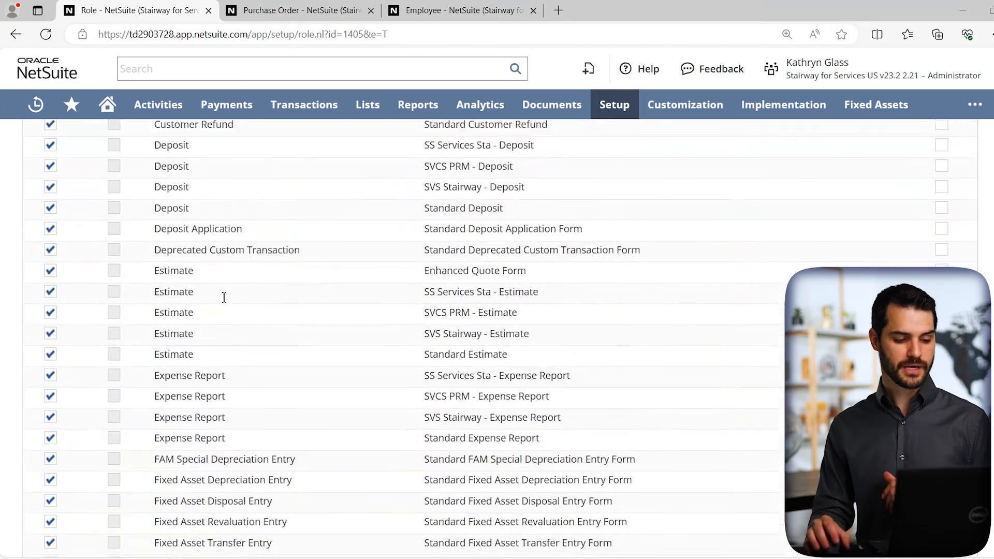
pyautogui.scroll(10, 224, 297)
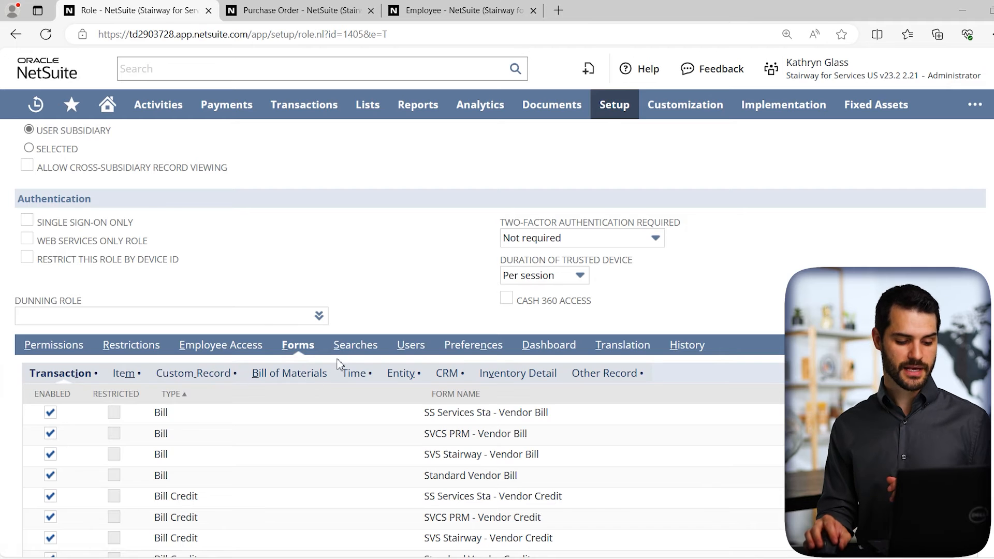
pyautogui.click(355, 345)
pyautogui.click(372, 361)
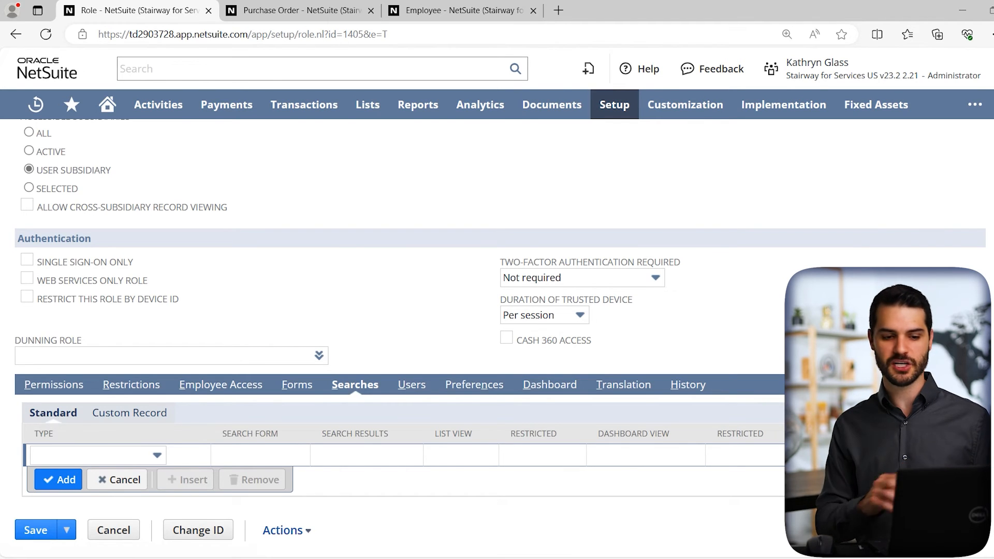
pyautogui.moveTo(433, 430); pyautogui.dragTo(474, 436)
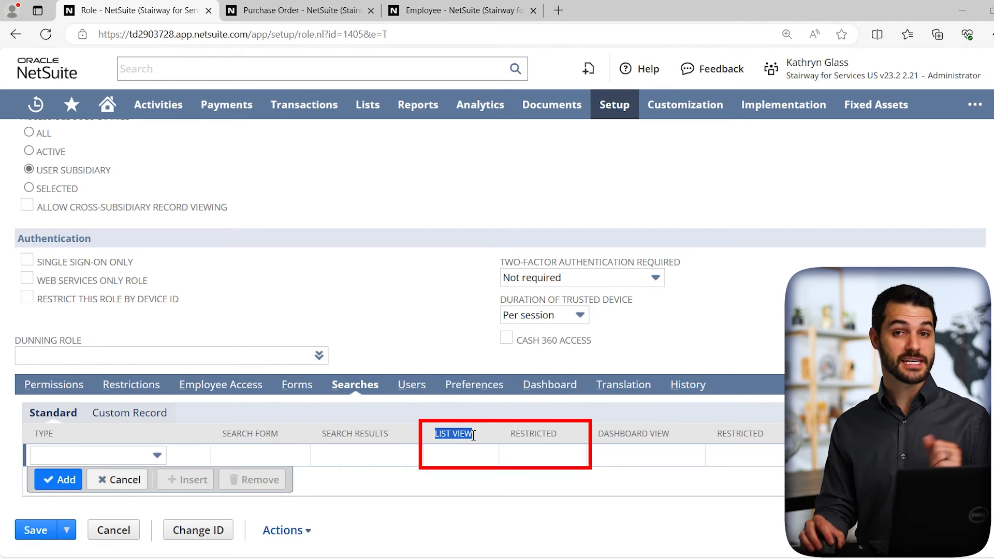
pyautogui.click(525, 438)
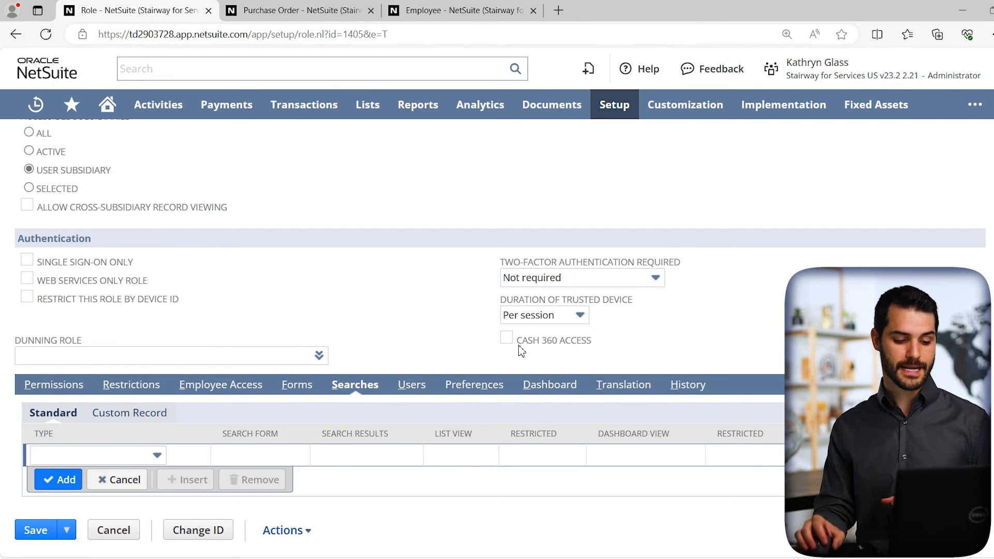
pyautogui.click(414, 387)
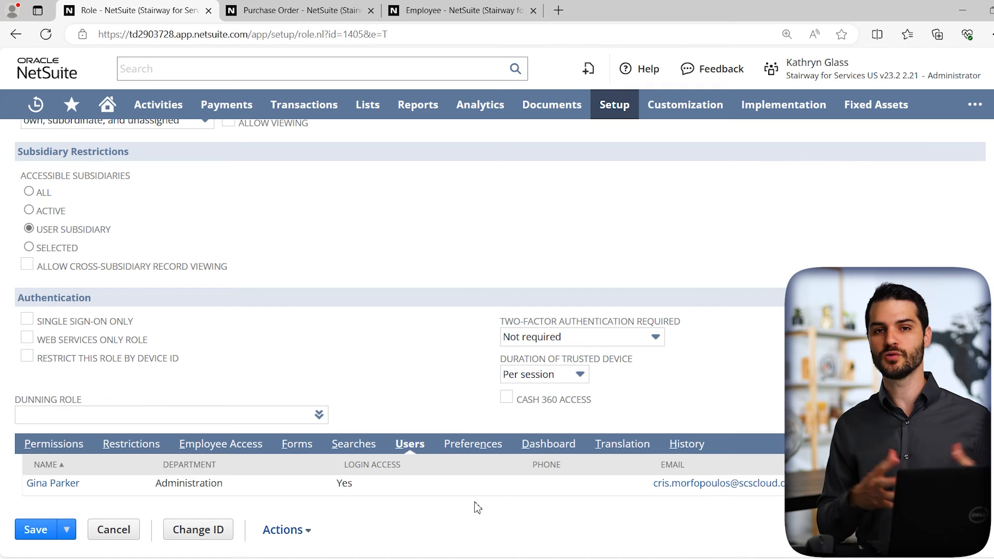
# Select Color Theme as a new role preference, dismiss its value dialog, and view the role's published dashboard setting.
pyautogui.click(473, 447)
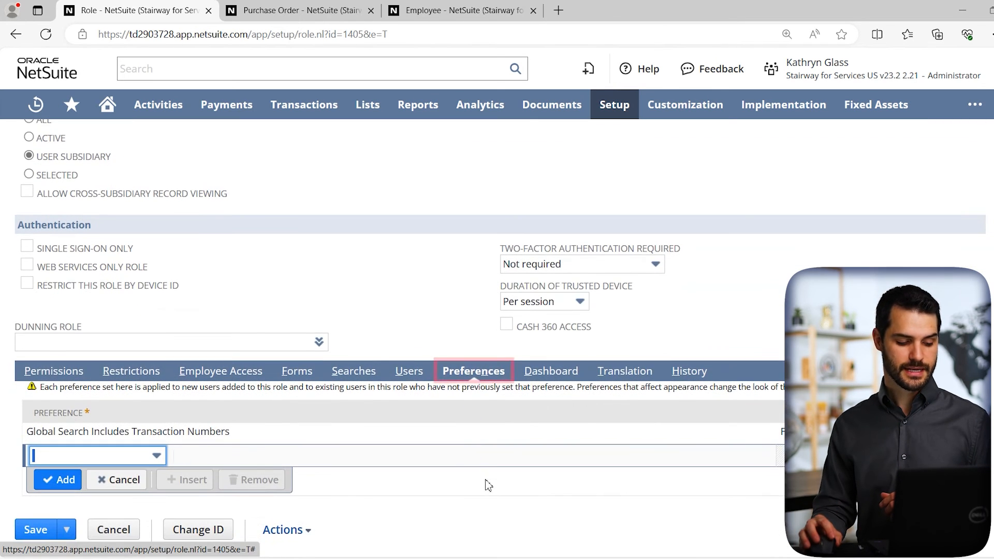
pyautogui.moveTo(107, 104)
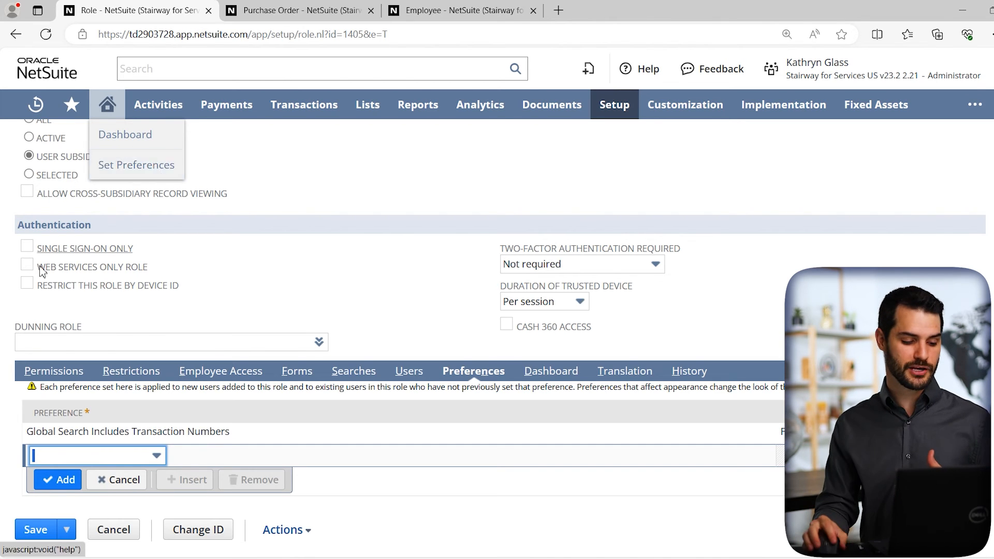
pyautogui.click(116, 457)
pyautogui.write('color')
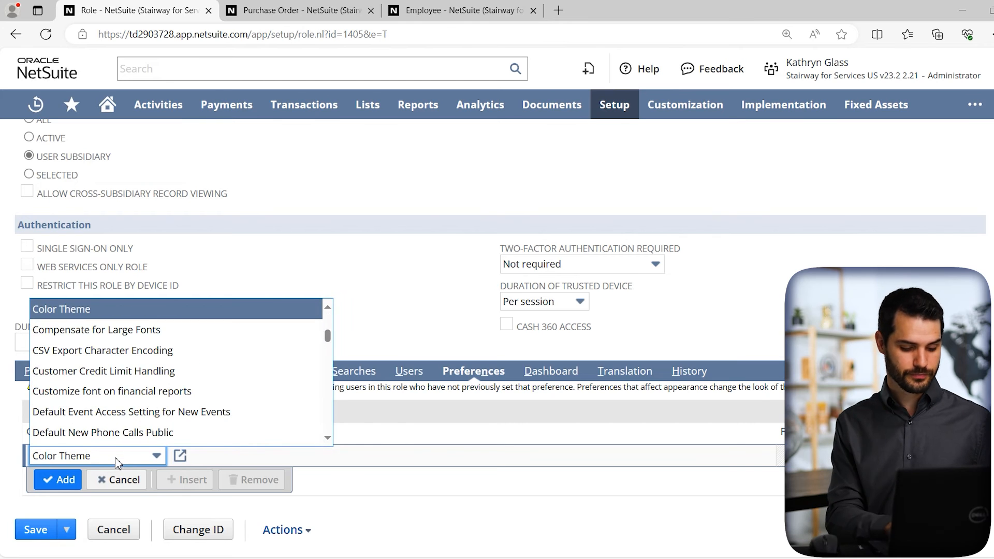
pyautogui.press('Tab')
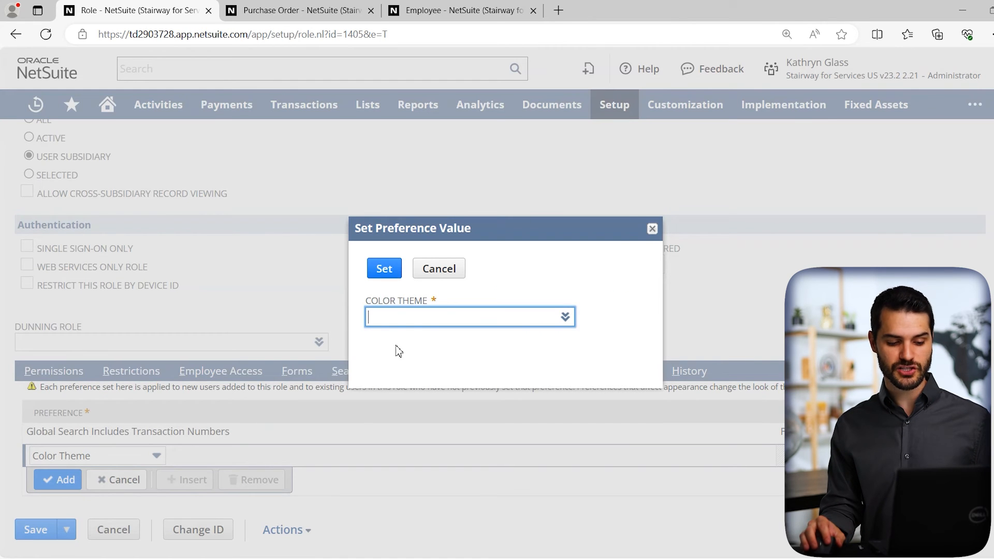
pyautogui.click(652, 228)
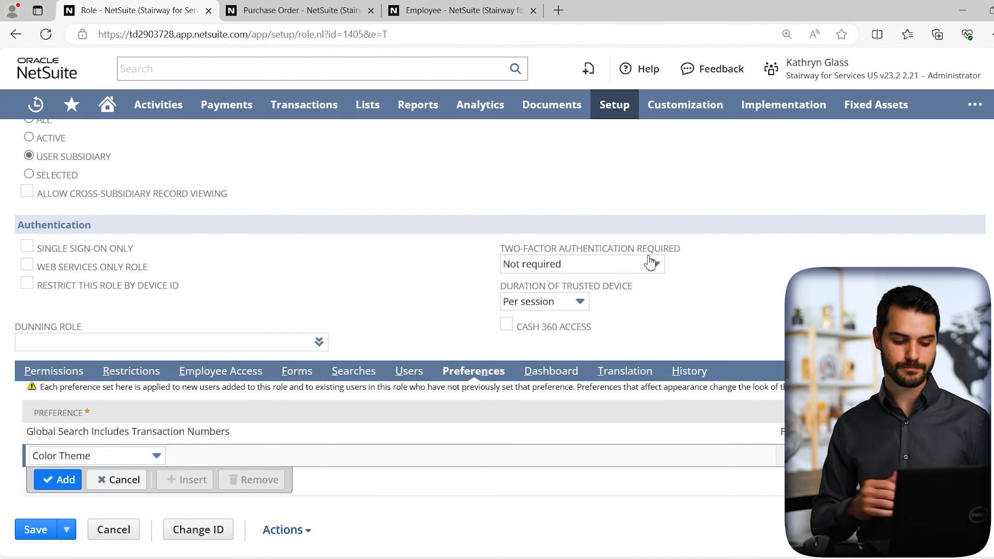
pyautogui.click(559, 375)
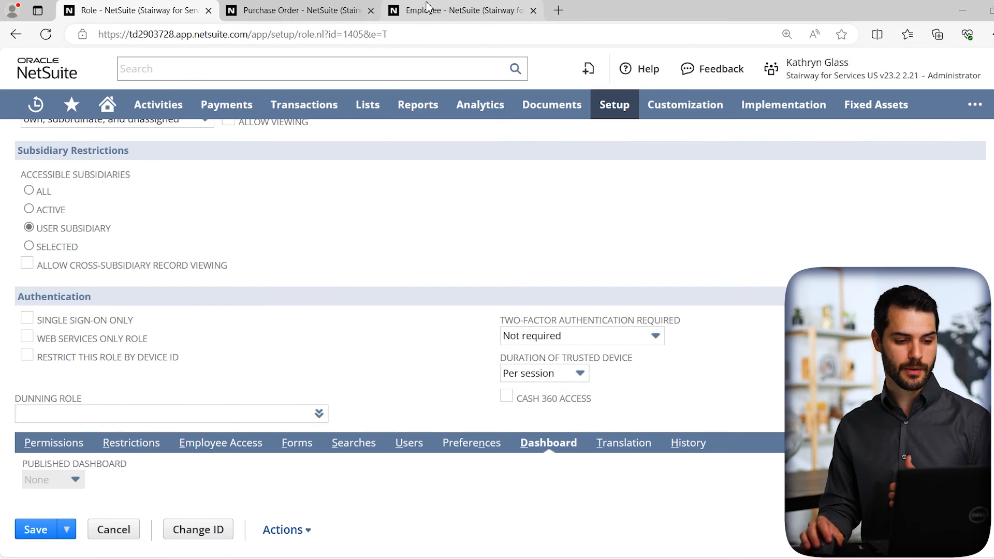
# Switch to the open employee record and mark the employee as a project resource.
pyautogui.click(449, 16)
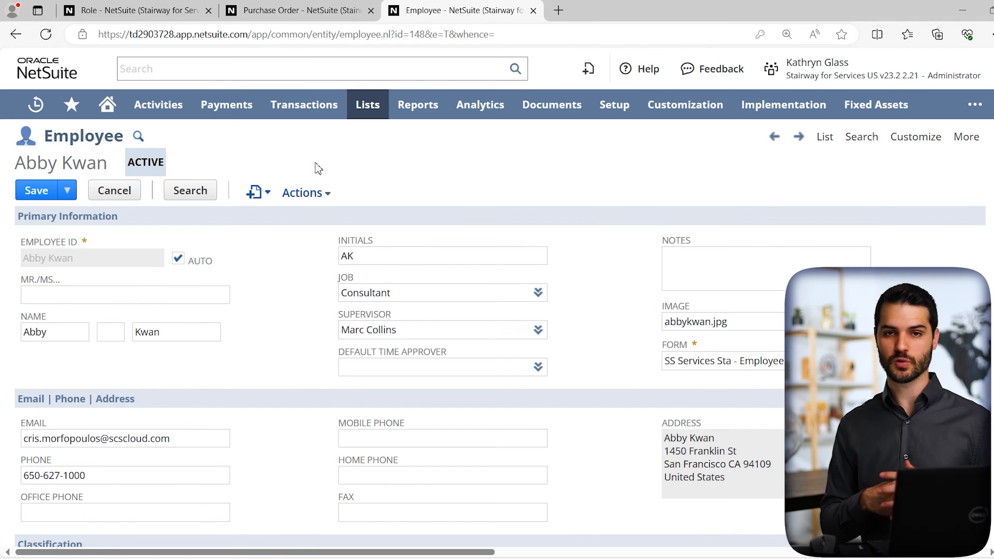
pyautogui.scroll(-6, 363, 262)
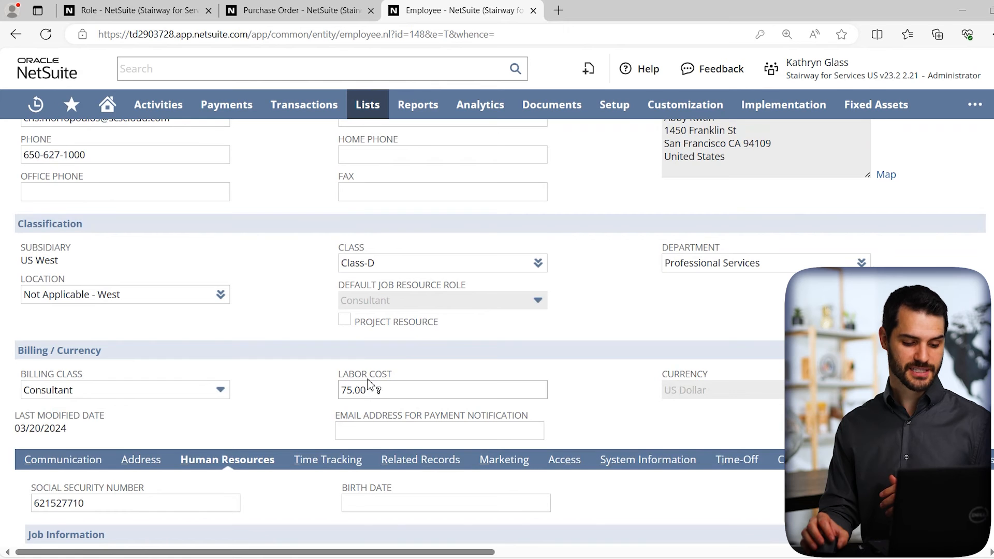
pyautogui.click(345, 322)
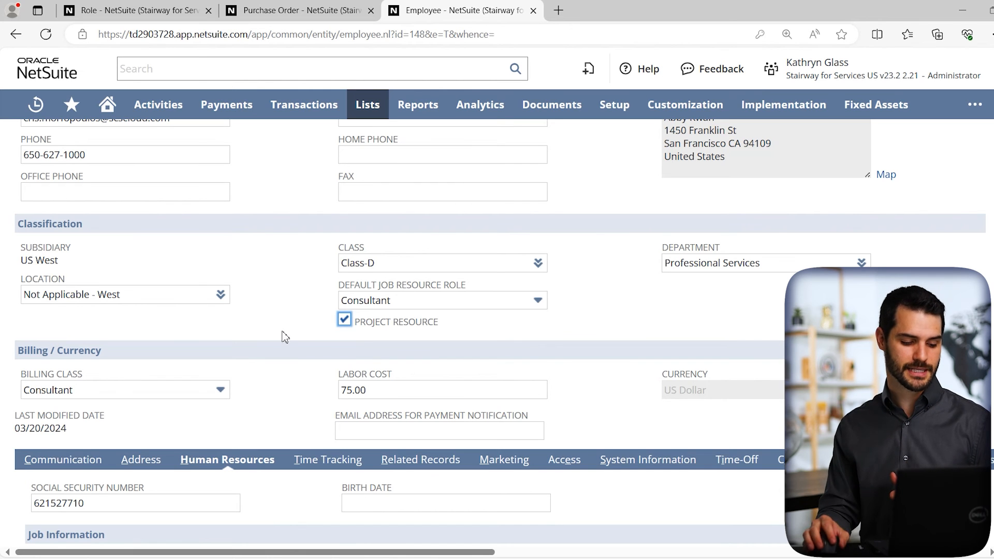
# Mark the employee as a support rep, project manager and sales rep in the human resources details.
pyautogui.scroll(-4, 281, 337)
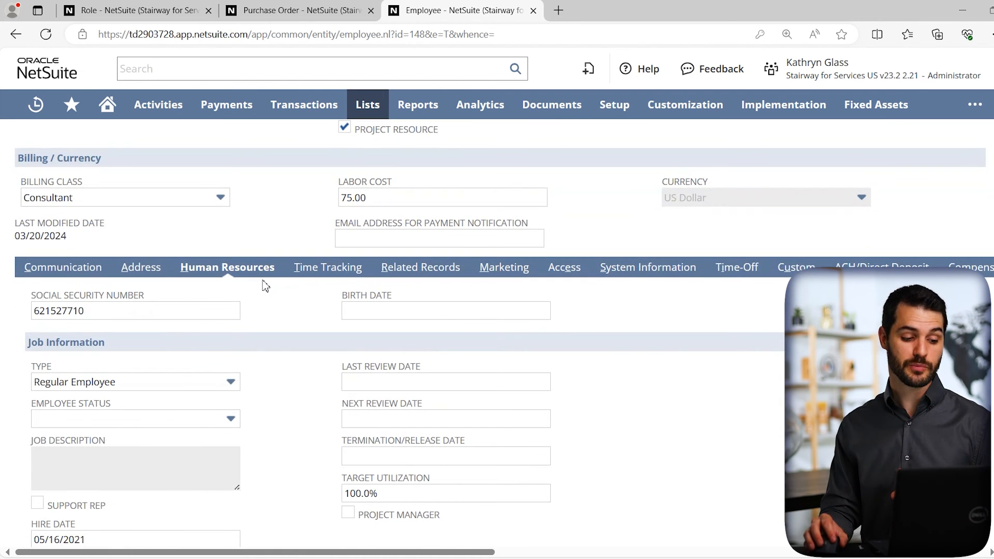
pyautogui.scroll(-3, 290, 282)
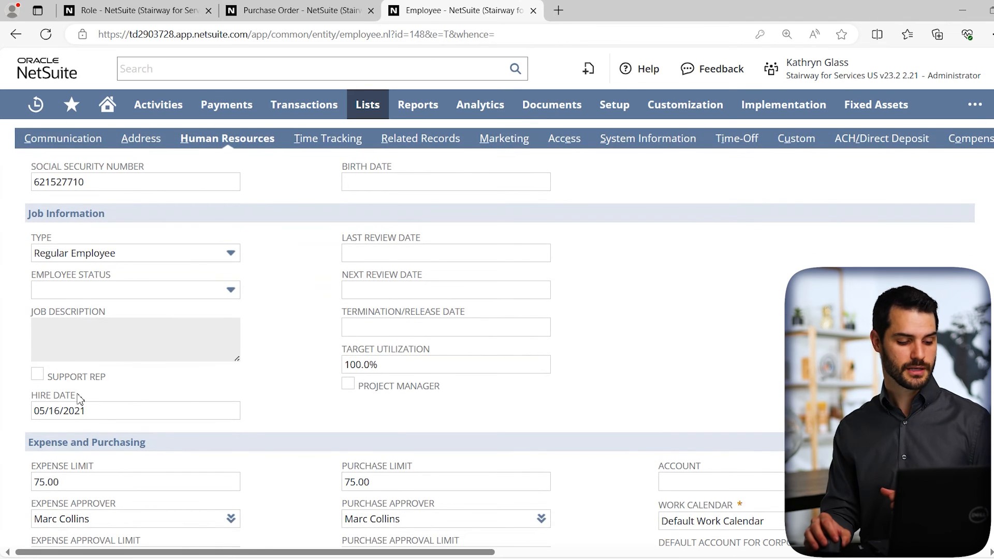
pyautogui.click(38, 375)
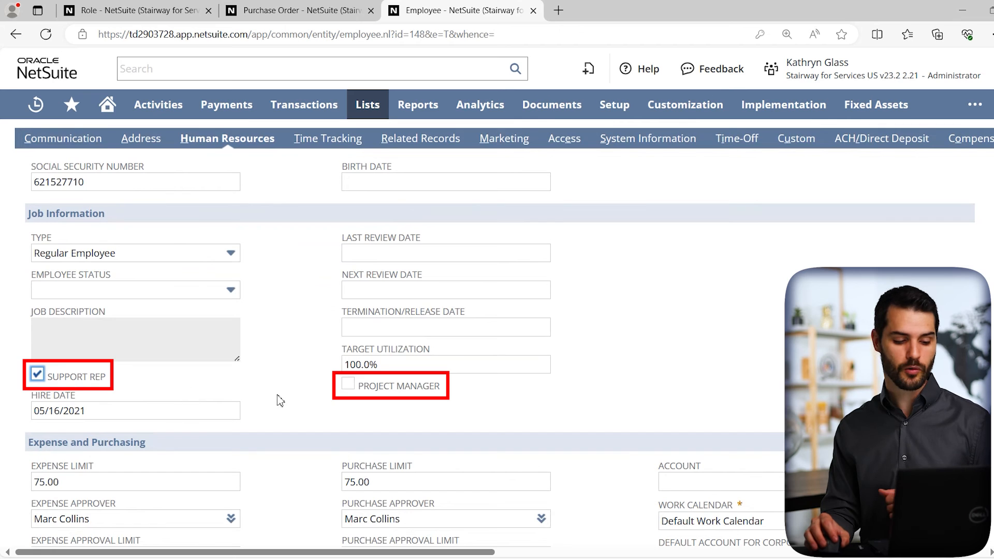
pyautogui.click(348, 387)
pyautogui.scroll(-5, 349, 391)
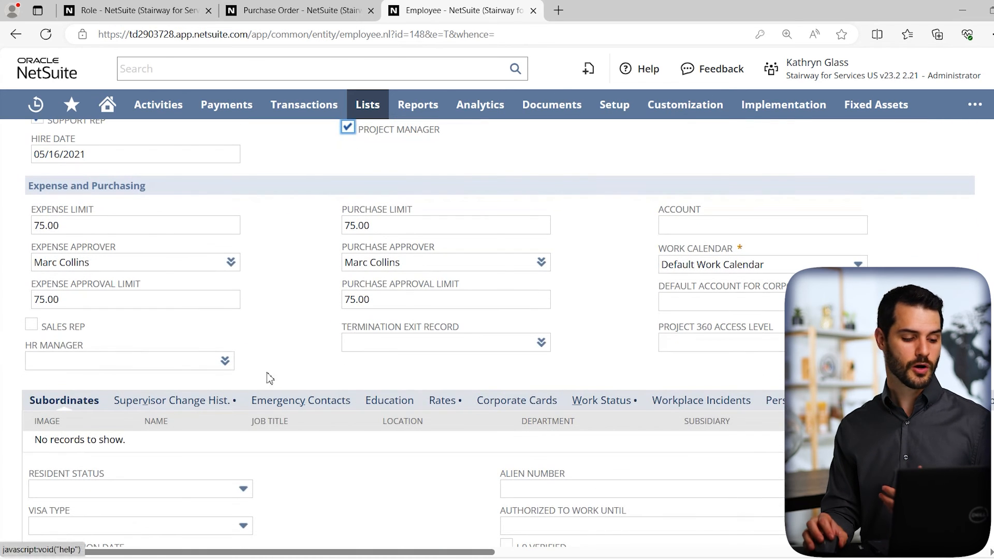
pyautogui.click(31, 324)
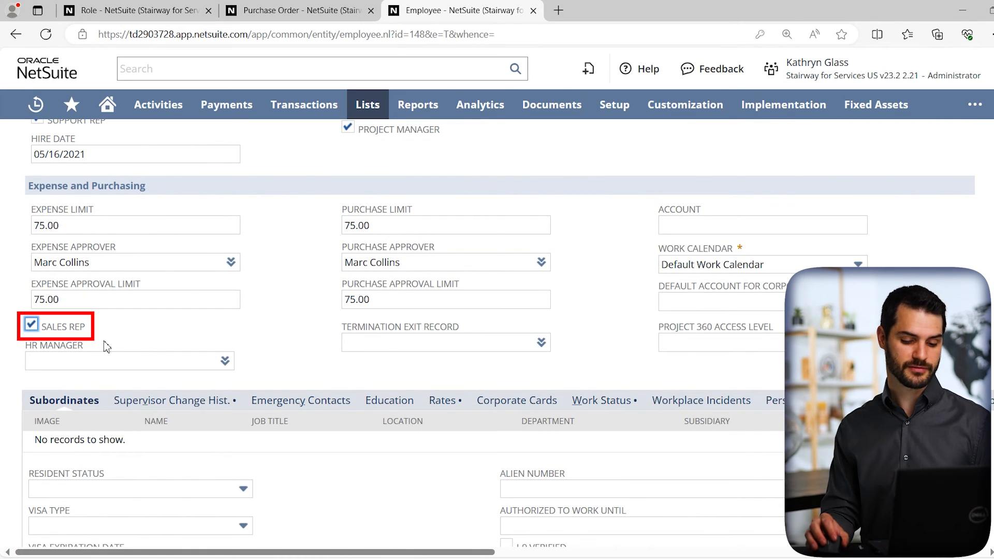
# Give the employee system access and enable sending the notification email.
pyautogui.scroll(2, 381, 312)
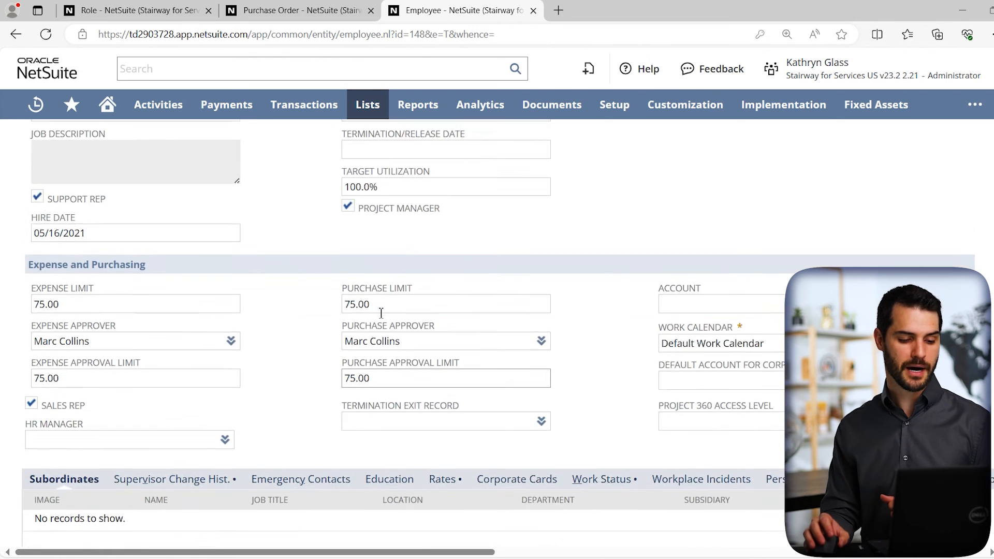
pyautogui.scroll(3, 381, 312)
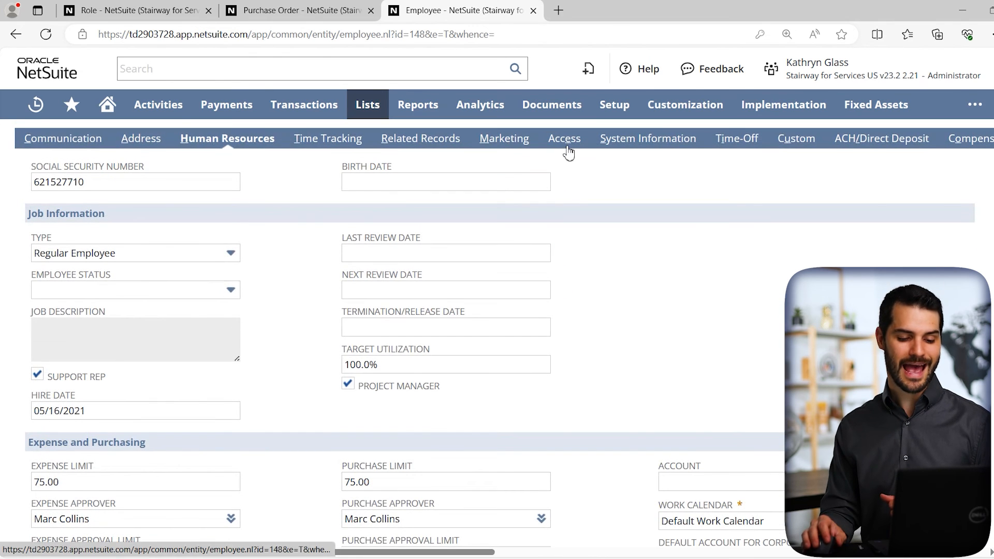
pyautogui.click(566, 148)
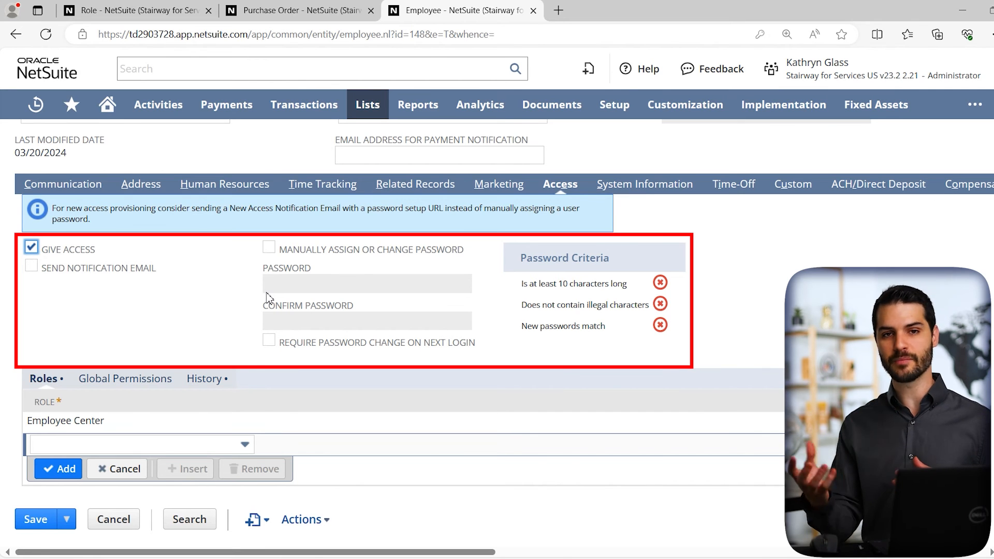
pyautogui.click(32, 266)
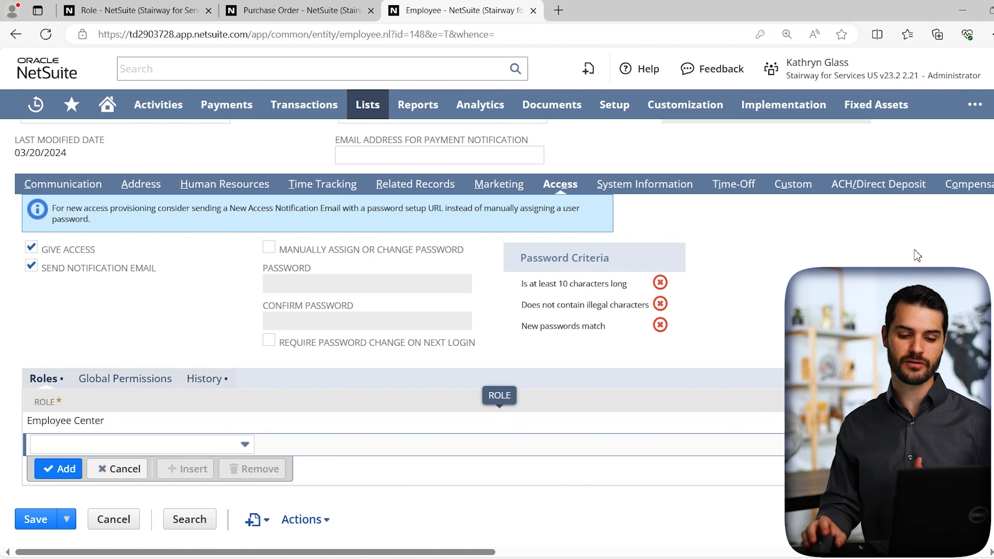
# Examine the permission choices and the level field for a new global permission on the employee.
pyautogui.moveTo(854, 72)
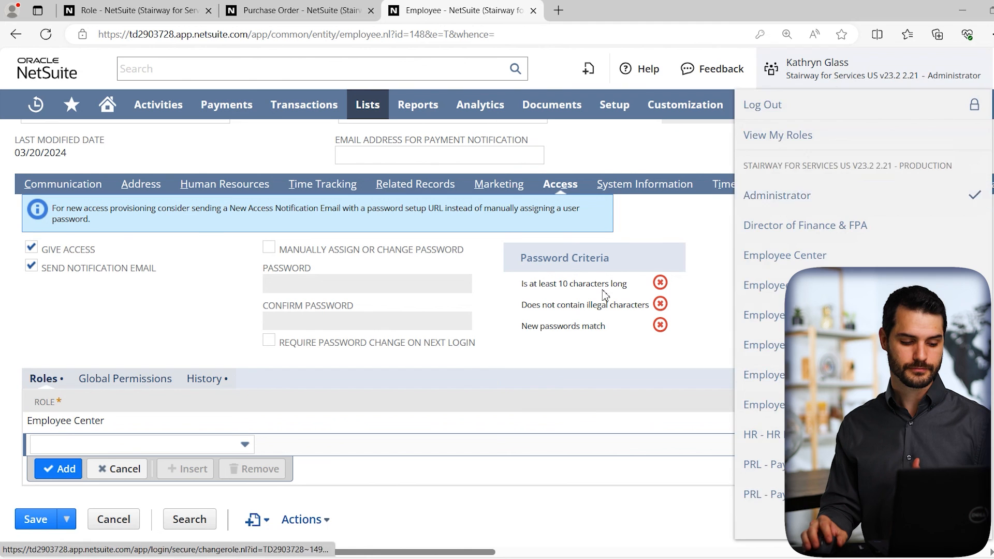
pyautogui.click(114, 380)
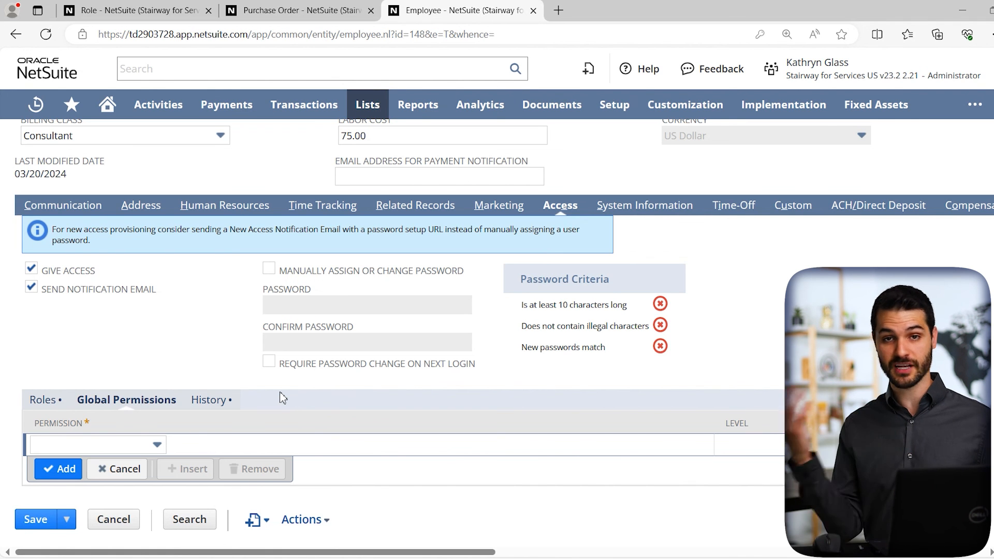
pyautogui.click(136, 450)
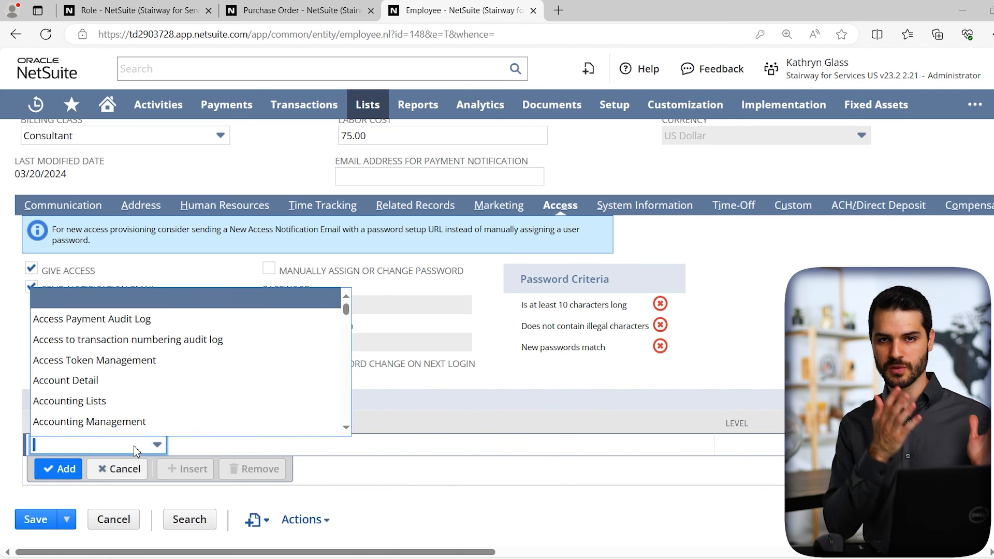
pyautogui.click(778, 467)
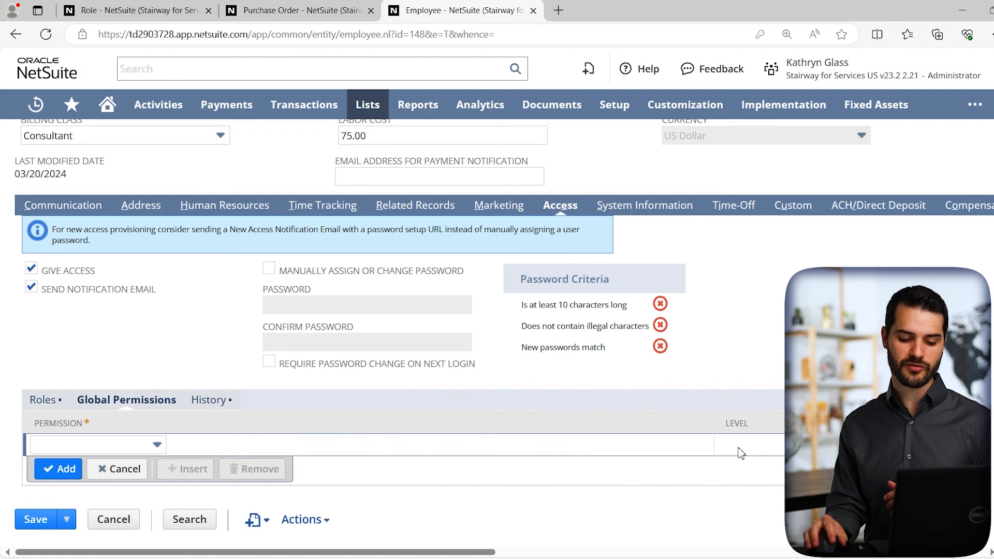
pyautogui.click(742, 452)
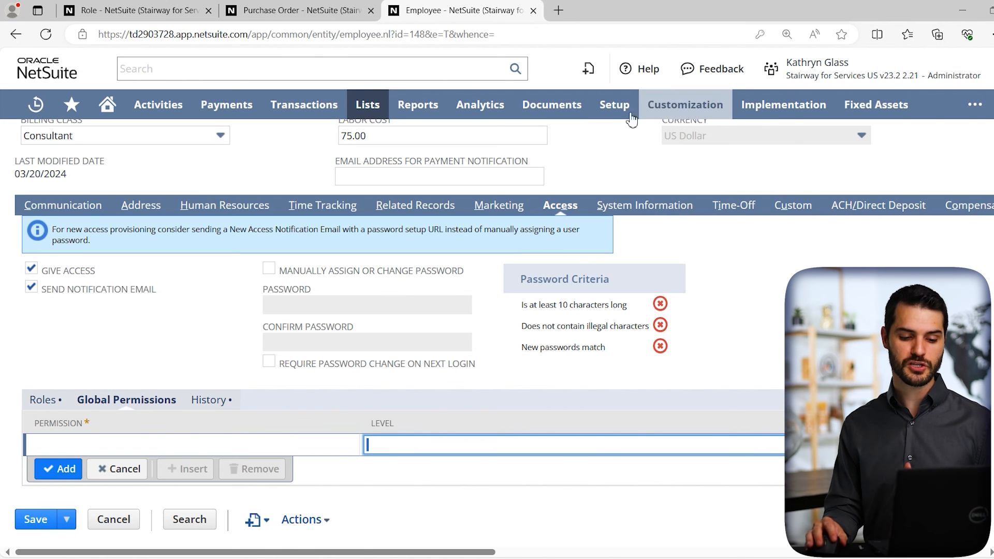
# Leave the employee record without saving and open the page for showing permission differences between roles.
pyautogui.moveTo(621, 110)
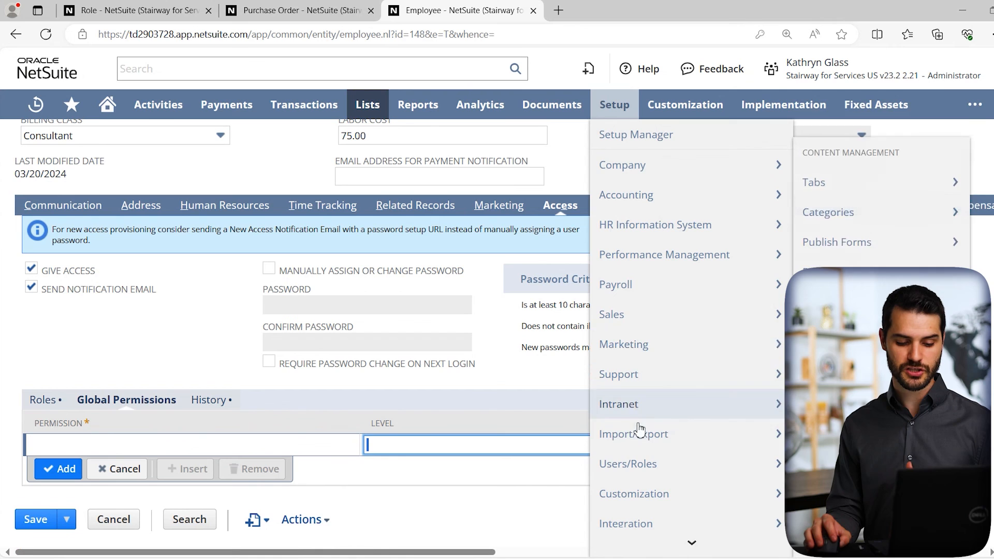
pyautogui.moveTo(636, 464)
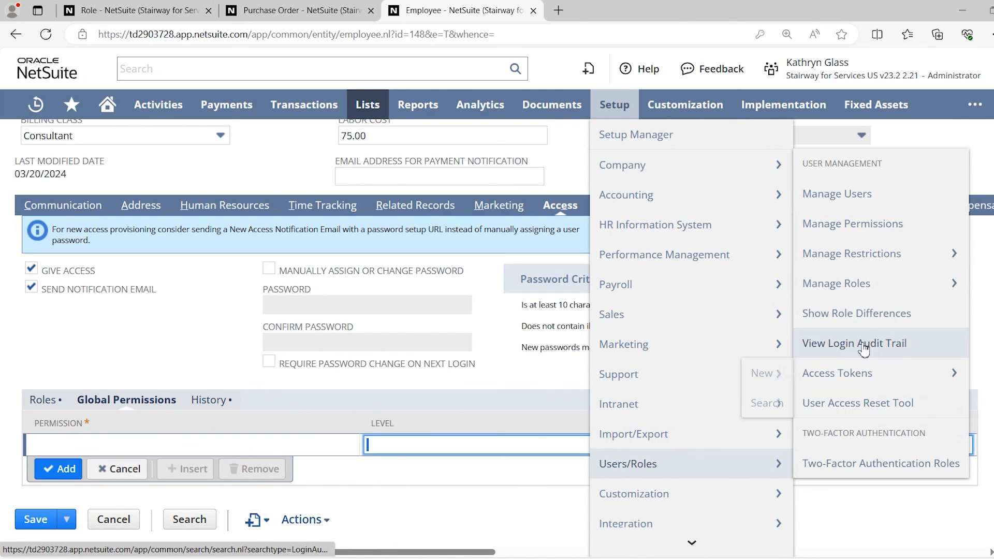
pyautogui.click(928, 320)
pyautogui.click(567, 108)
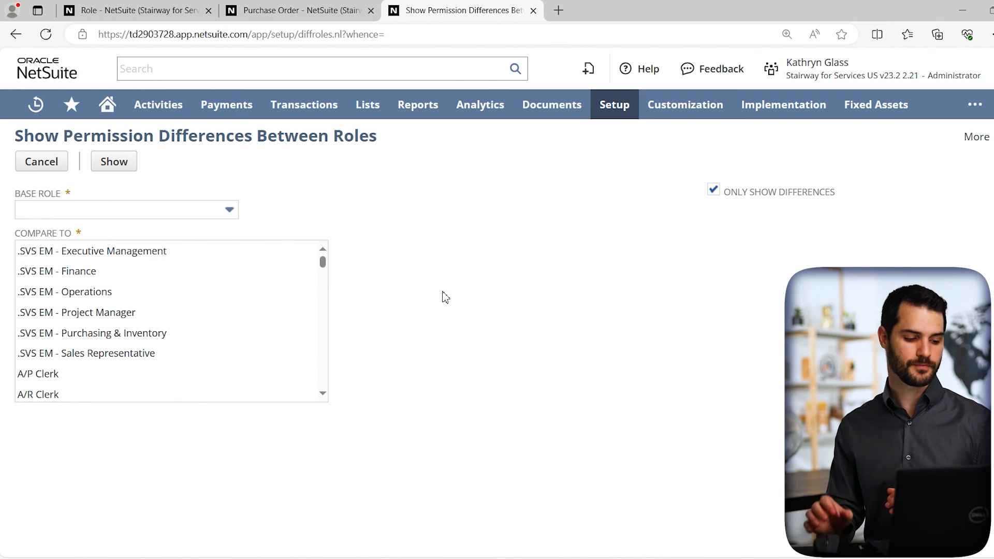
# Show only the permission differences between the base role Human Resources Administrator and the HR - HR Manager role.
pyautogui.click(129, 209)
pyautogui.scroll(-5, 117, 284)
pyautogui.scroll(-10, 116, 291)
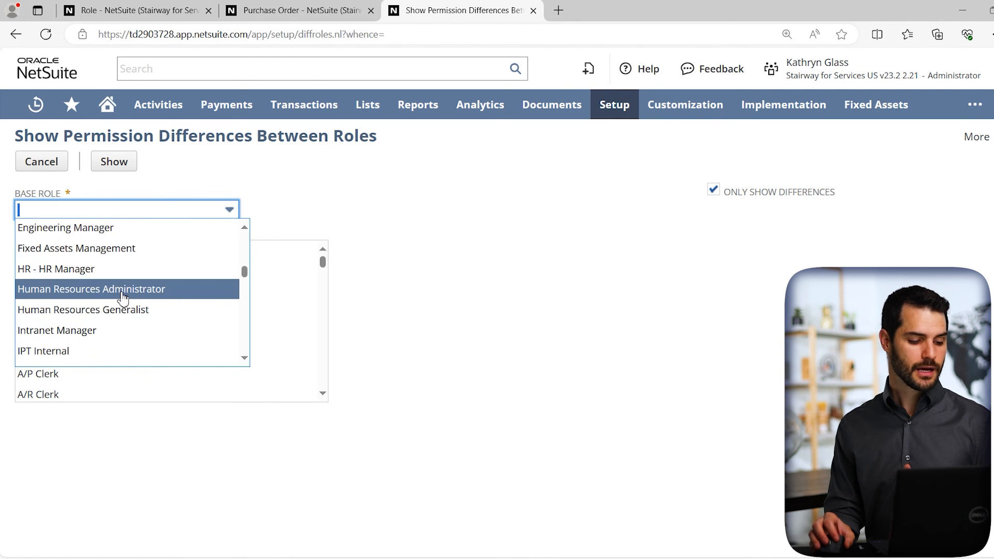
pyautogui.click(123, 289)
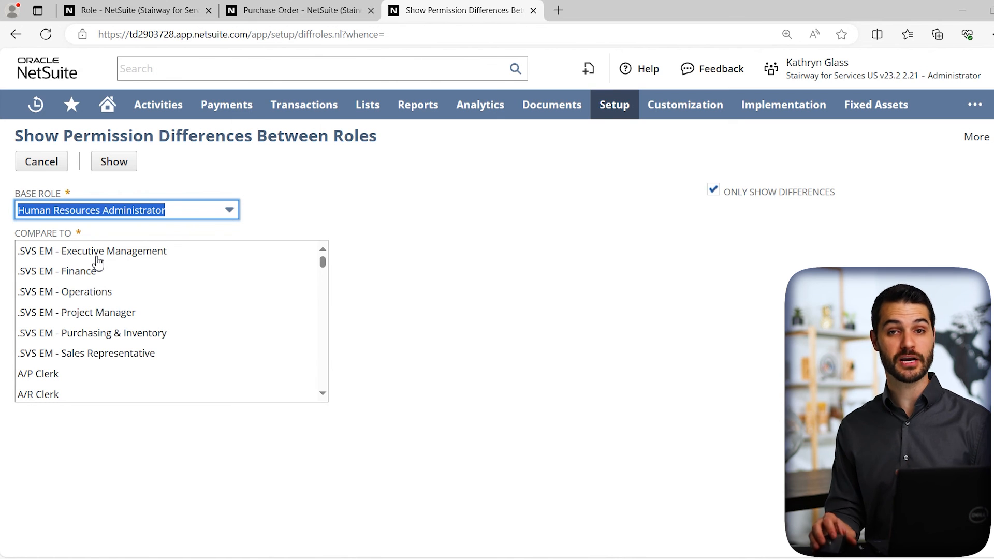
pyautogui.scroll(-10, 171, 295)
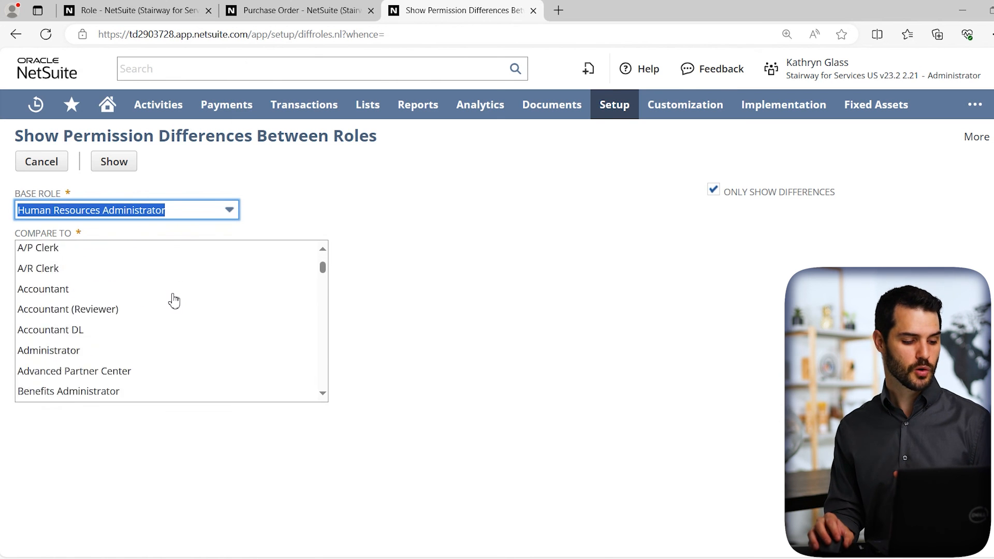
pyautogui.scroll(-5, 165, 311)
pyautogui.scroll(2, 155, 308)
pyautogui.click(80, 290)
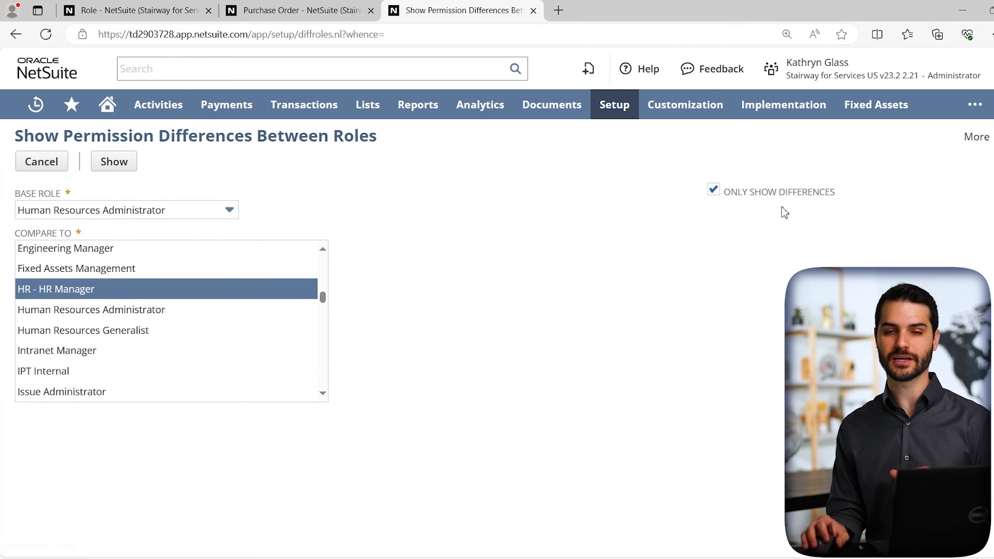
pyautogui.click(95, 164)
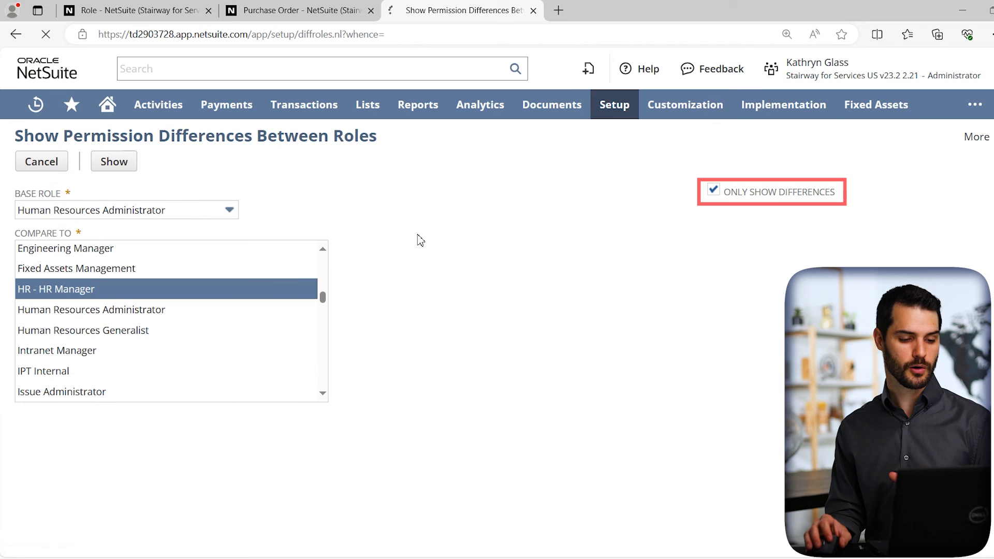